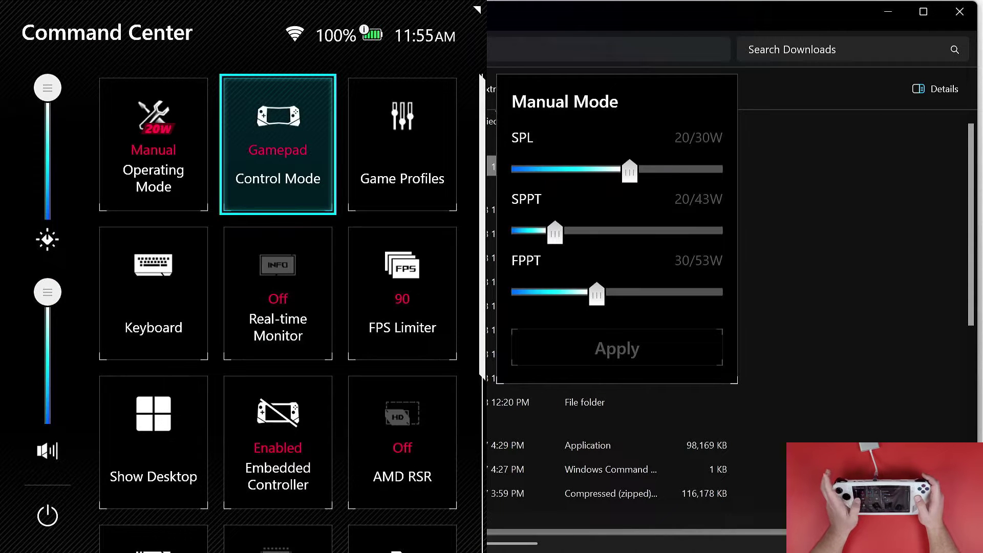
Switch the handheld's control mode from Gamepad to Desktop in Command Center and return to the Downloads folder
key("Return")
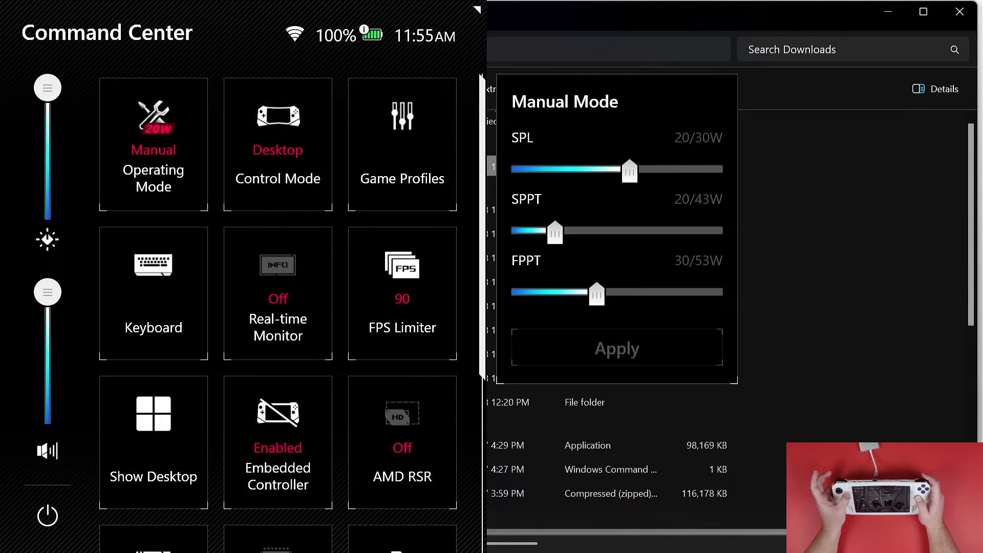
key("Escape")
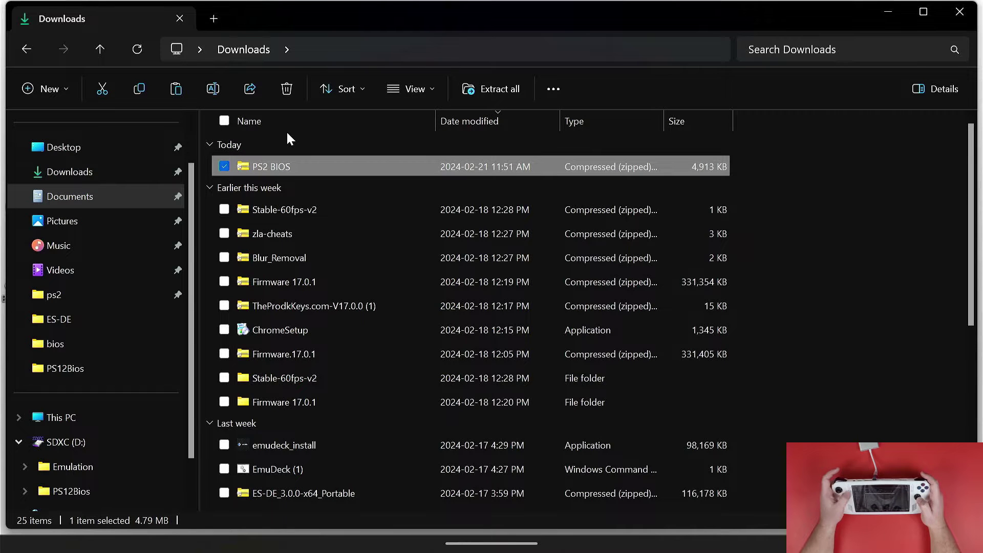
key("ctrl+alt+Delete")
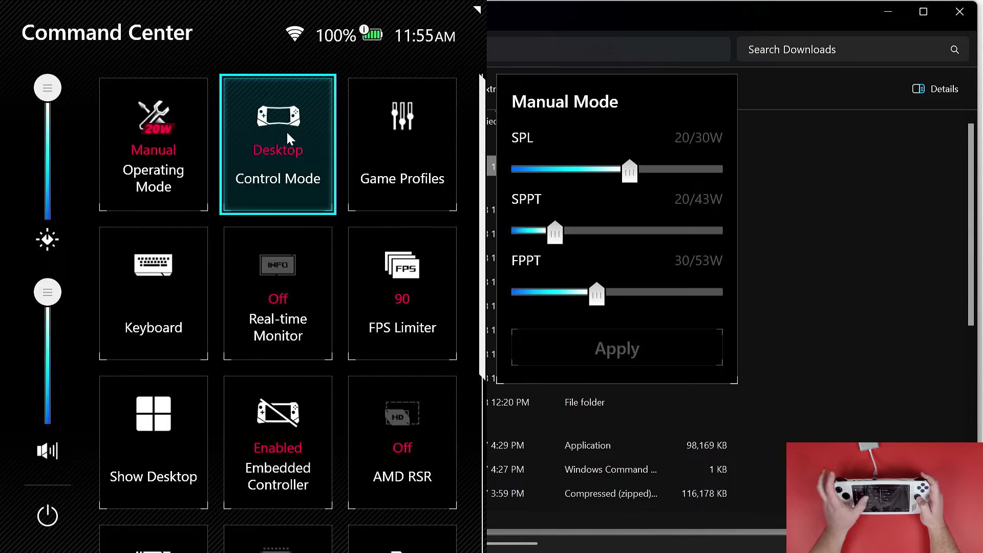
key("Escape")
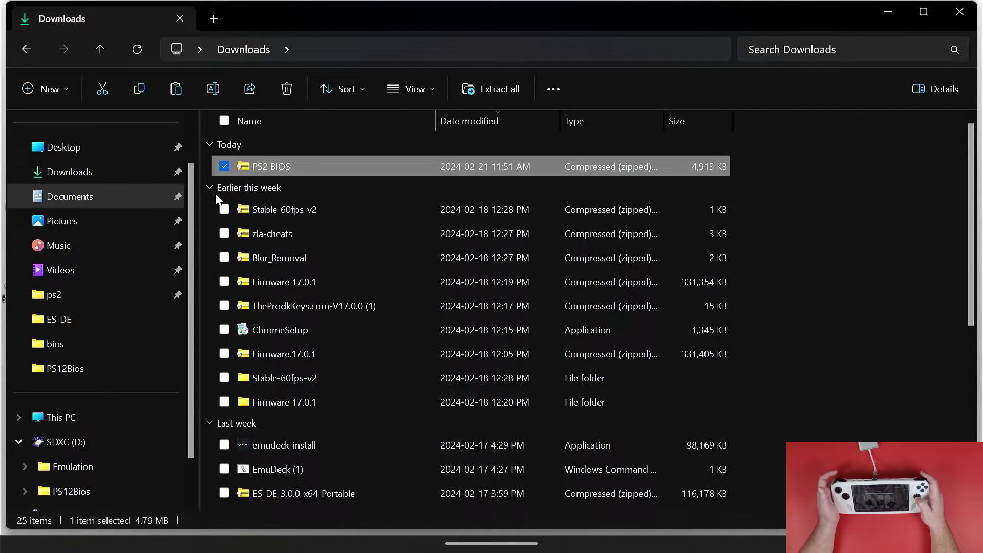
Extract the PS2 BIOS archive into the Emulation\bios folder on SDXC (D:), check the extracted files and close that folder's window
left_click(225, 169)
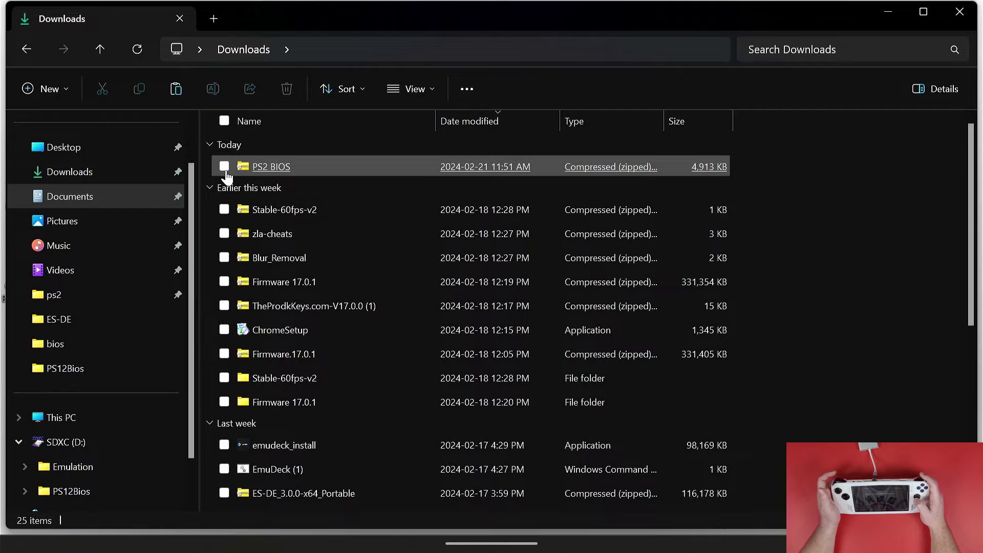
left_click(226, 173)
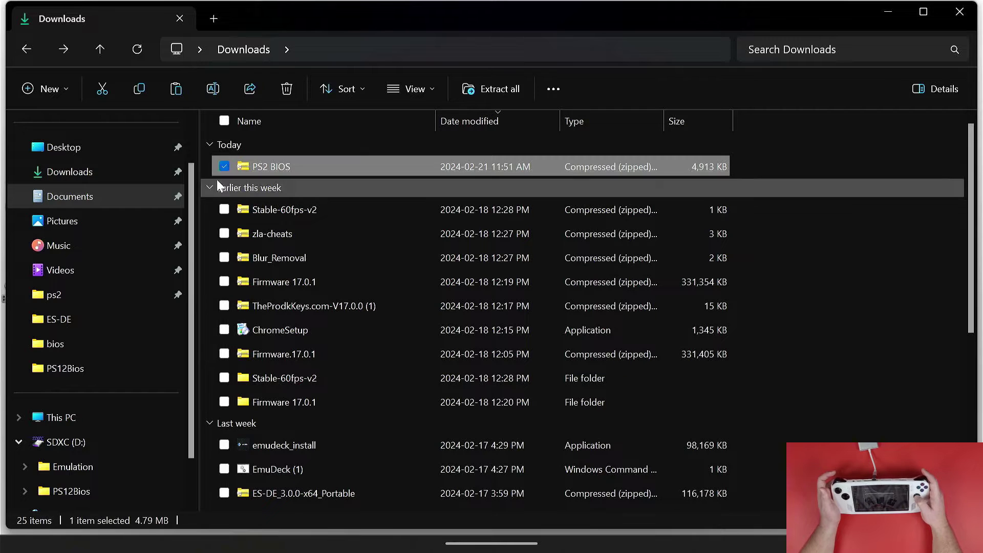
left_click(499, 91)
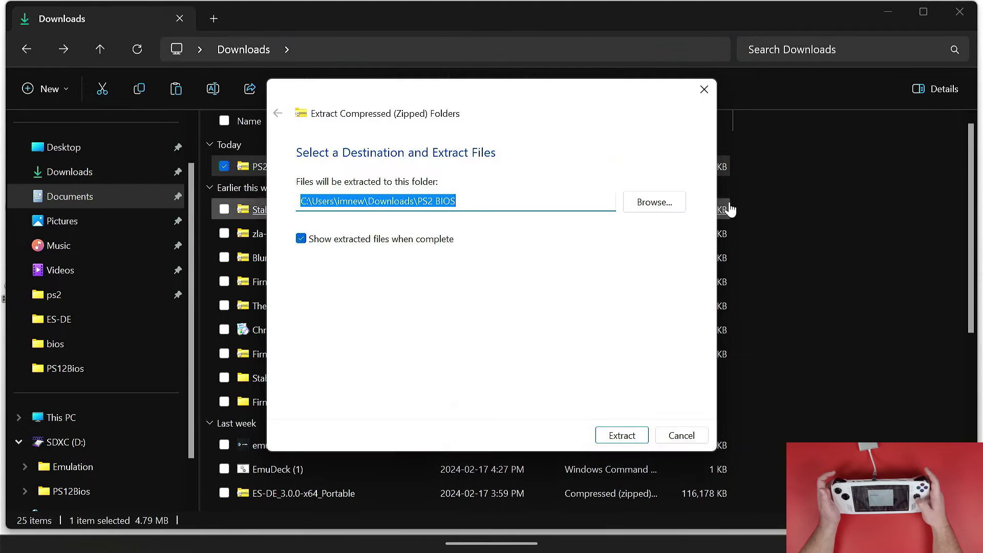
left_click(665, 209)
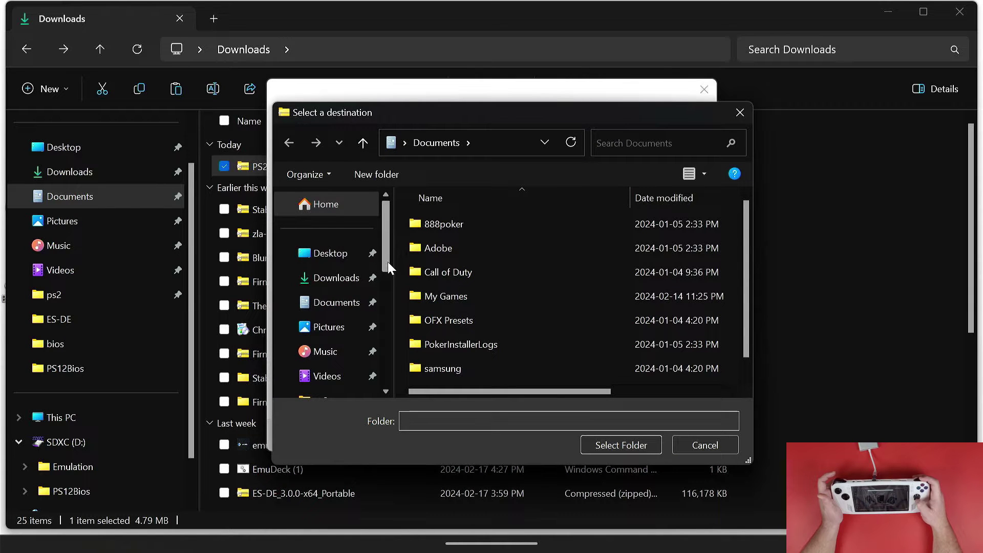
left_click_drag(388, 262, 382, 373)
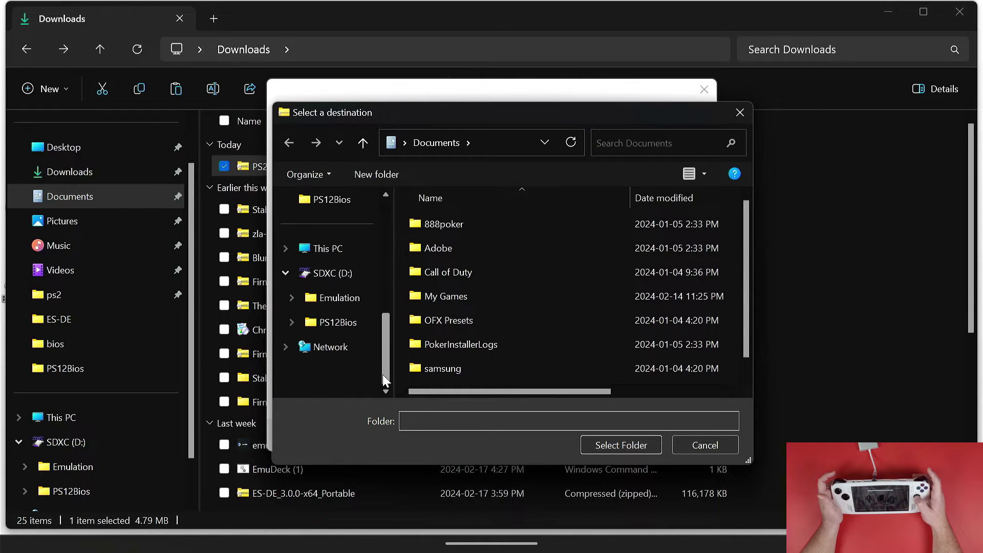
left_click(345, 303)
double_click(460, 224)
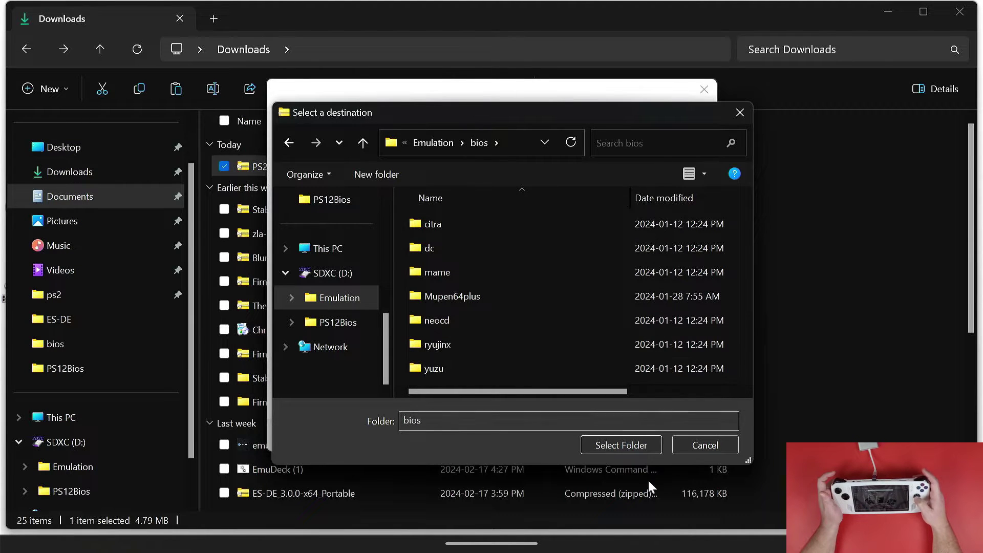
left_click(629, 448)
left_click(623, 436)
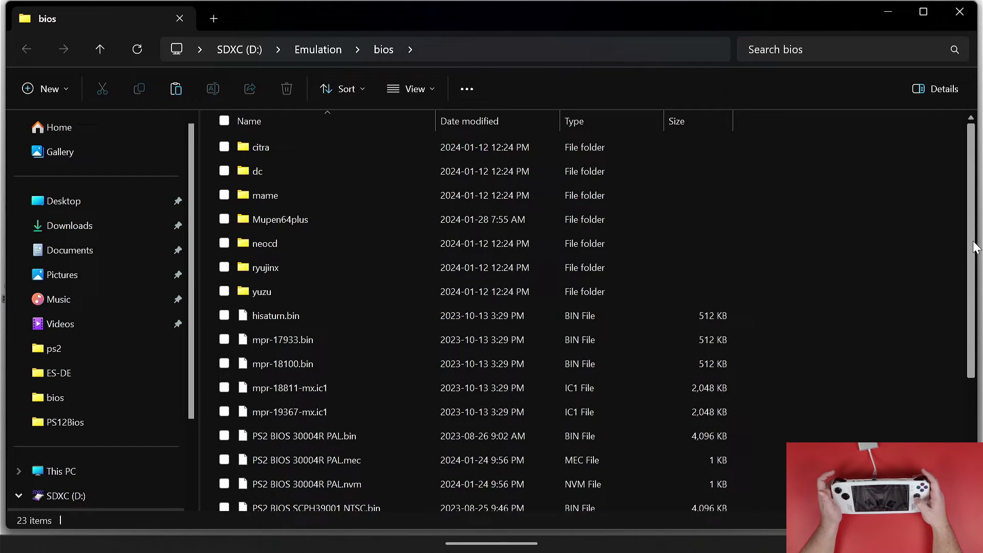
left_click_drag(974, 247, 974, 281)
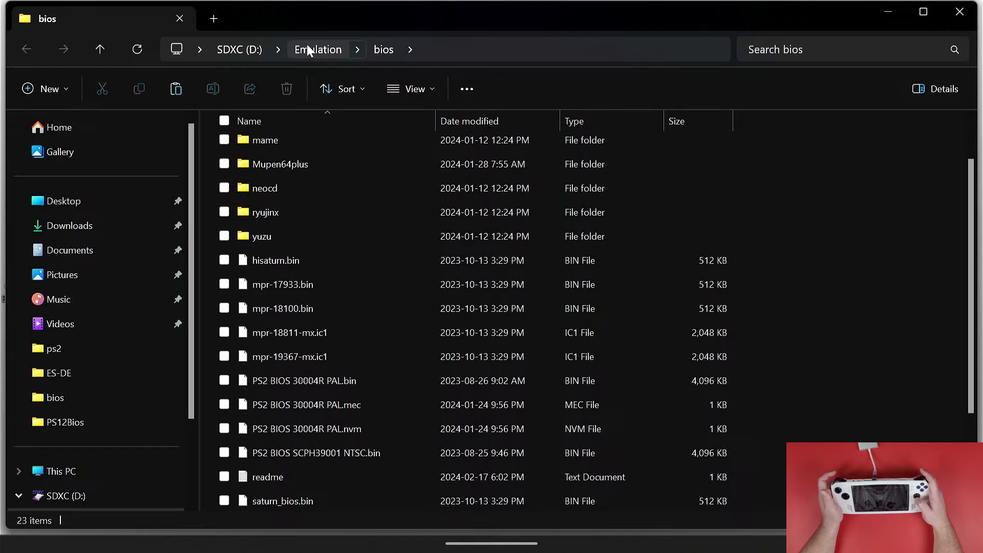
left_click(968, 13)
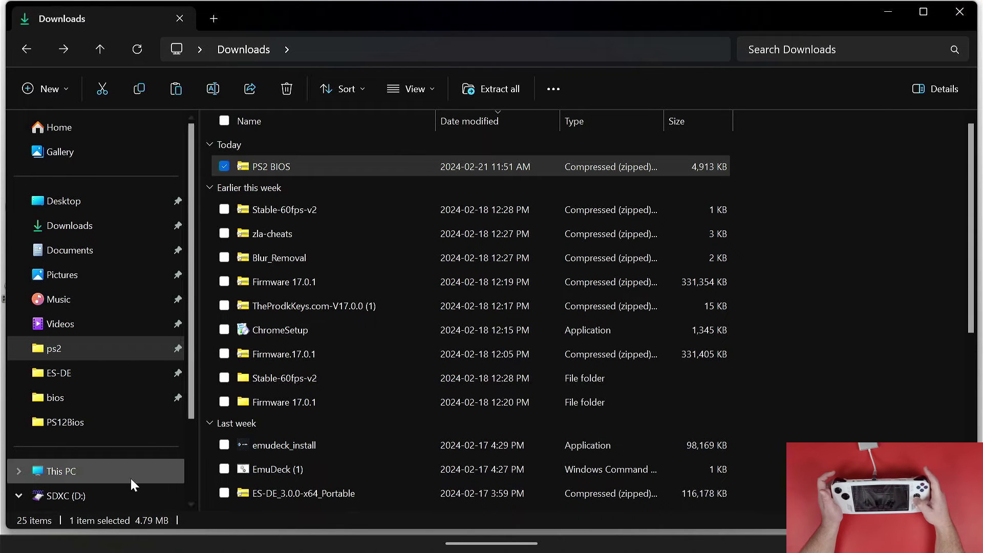
Launch pcsx2-qtx64 from EmuDeck\EmulationStation-DE\Emulators\PCSX2-Qt inside the user's profile folder on OS (C:)
left_click(130, 477)
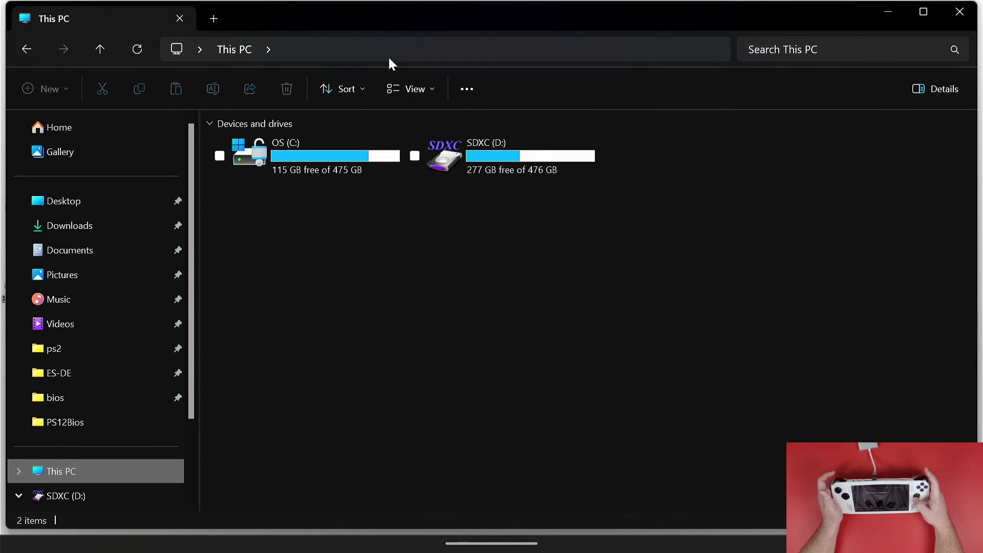
double_click(318, 149)
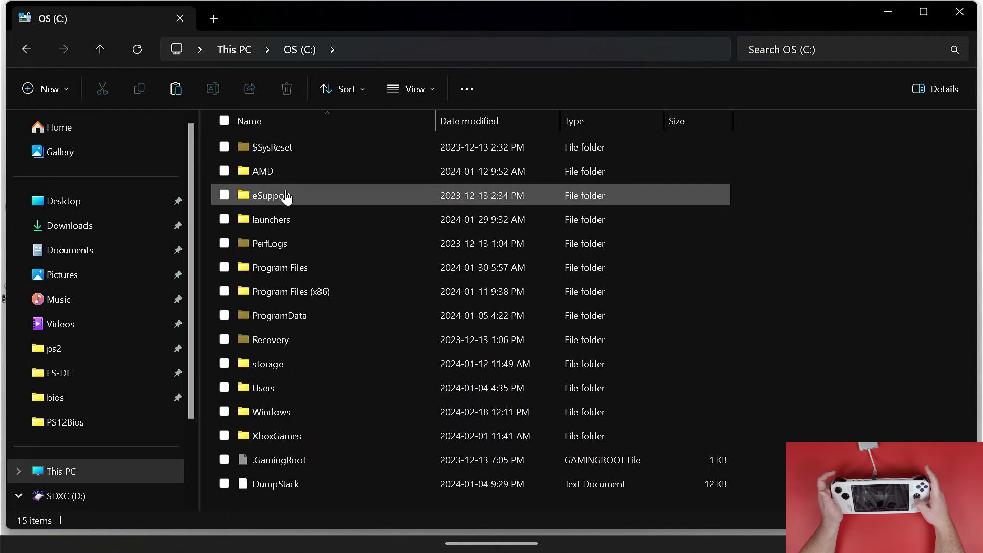
double_click(262, 389)
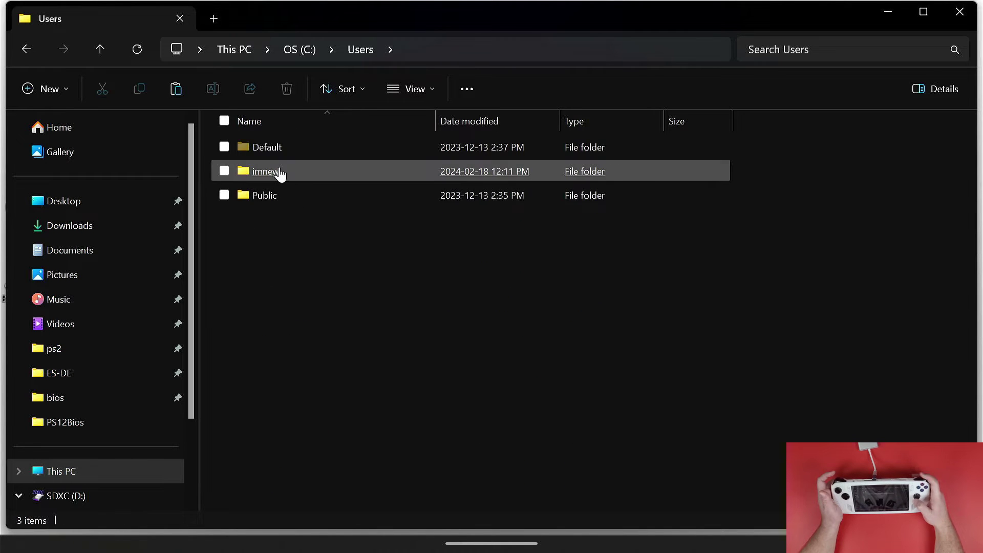
double_click(279, 170)
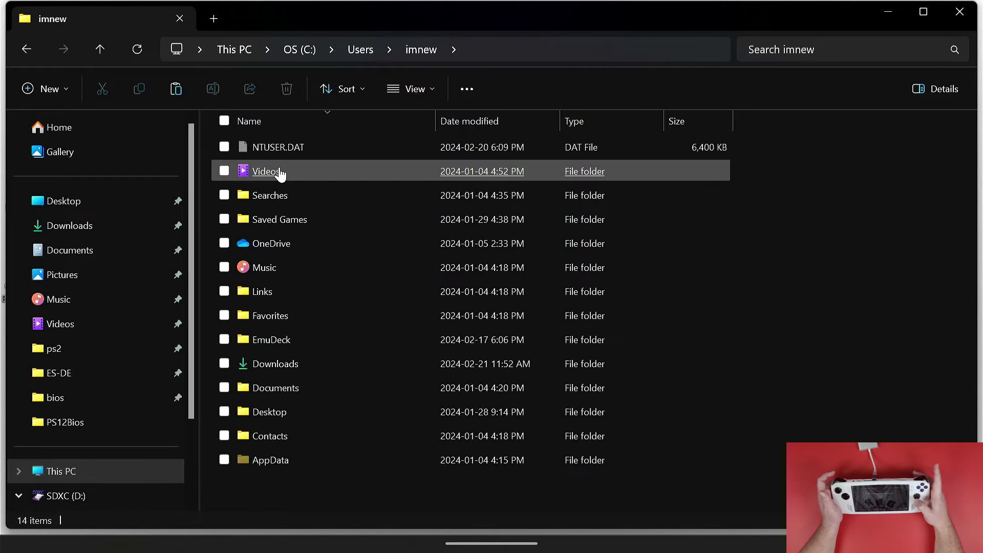
double_click(277, 339)
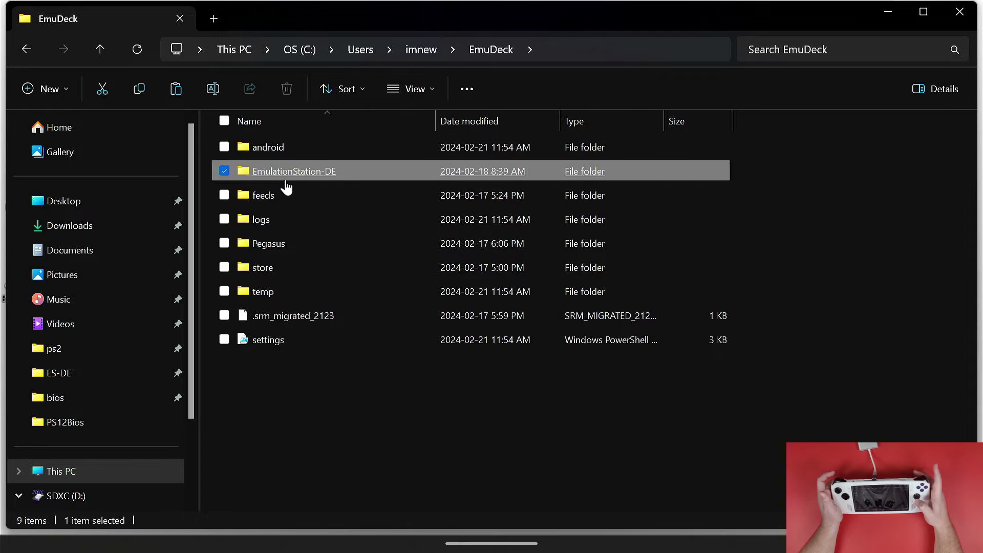
double_click(284, 172)
double_click(287, 153)
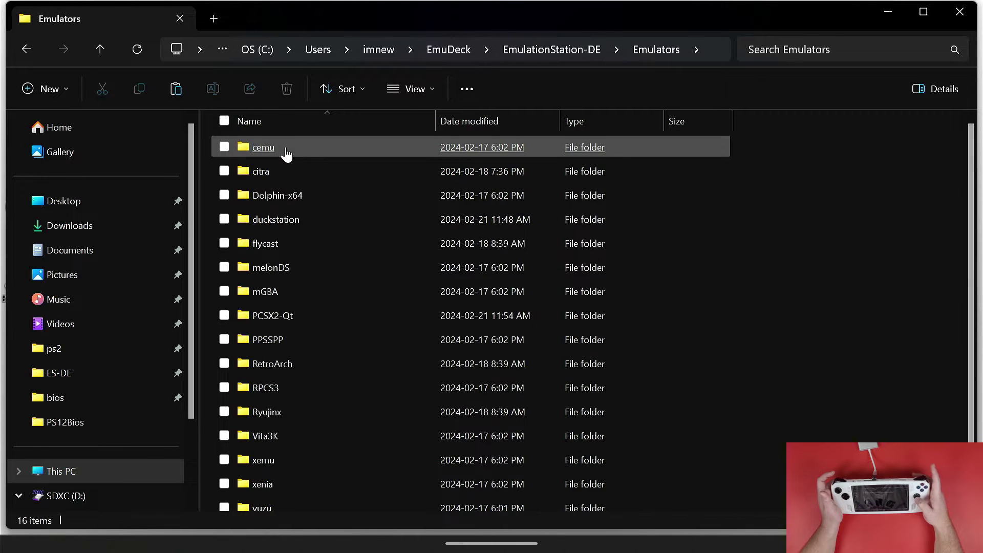
double_click(260, 324)
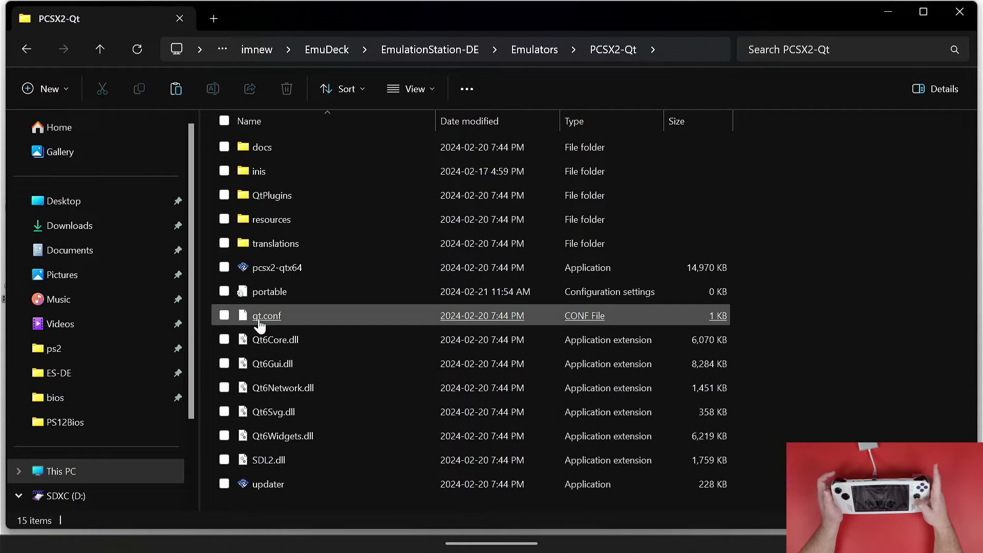
double_click(260, 269)
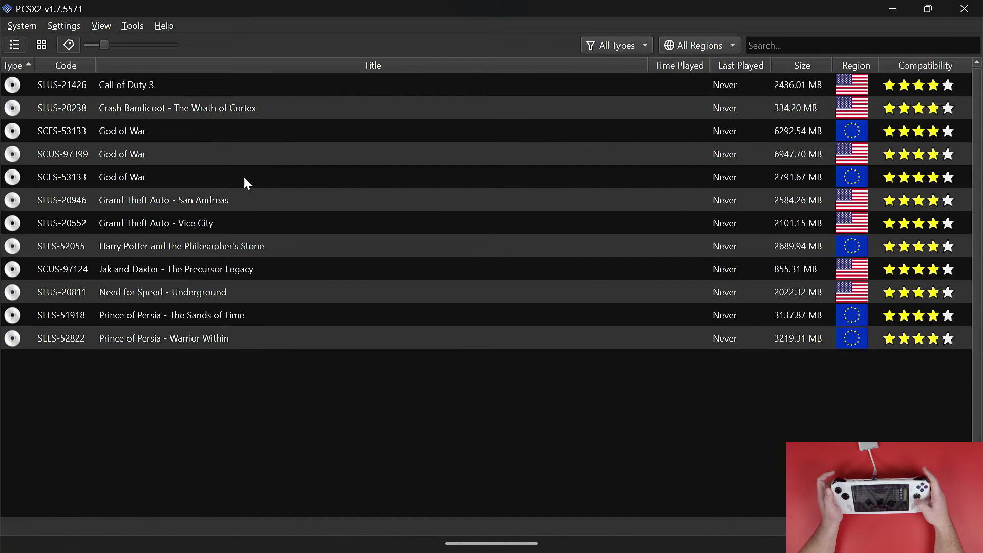
Set the aspect ratio to Widescreen (16:9) in the PCSX2 graphics display settings
left_click(66, 27)
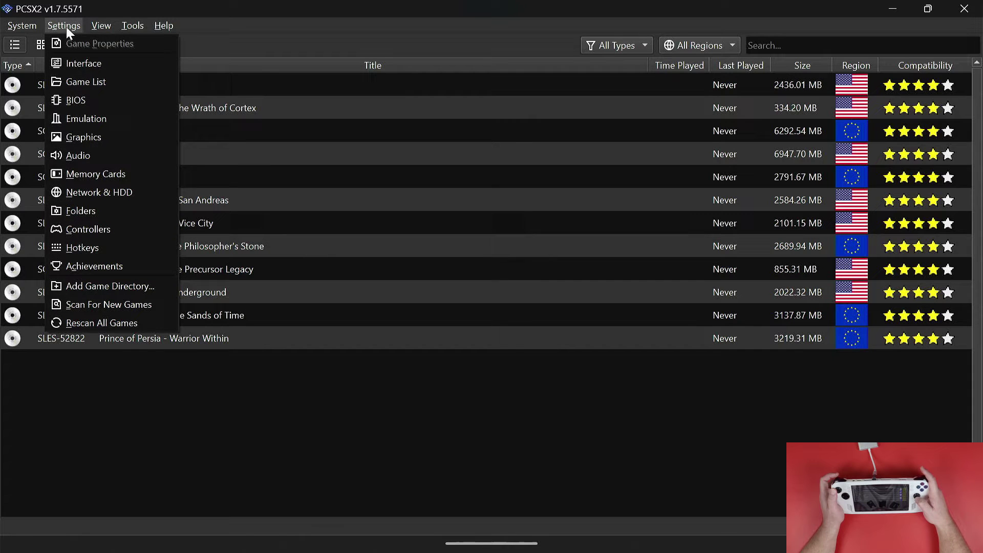
left_click(70, 144)
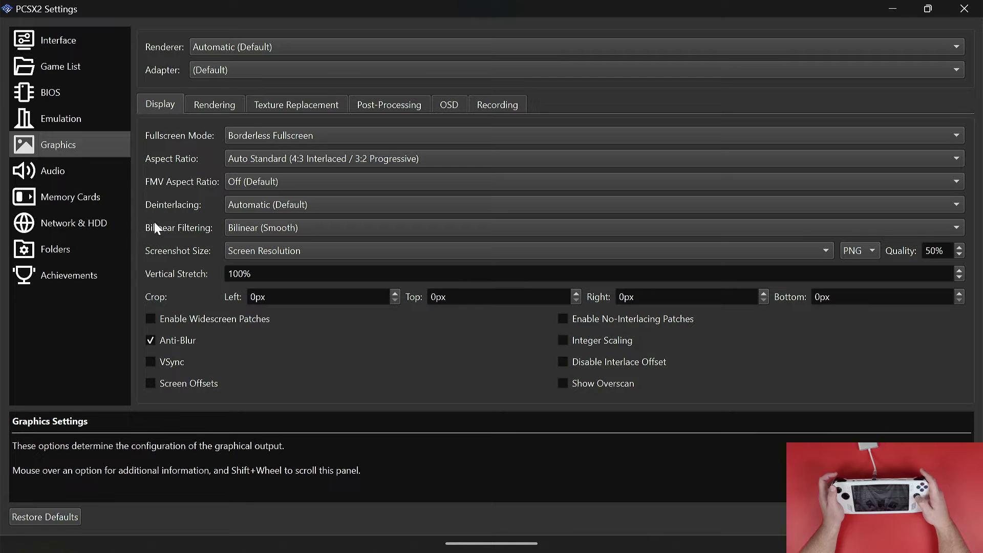
left_click(268, 155)
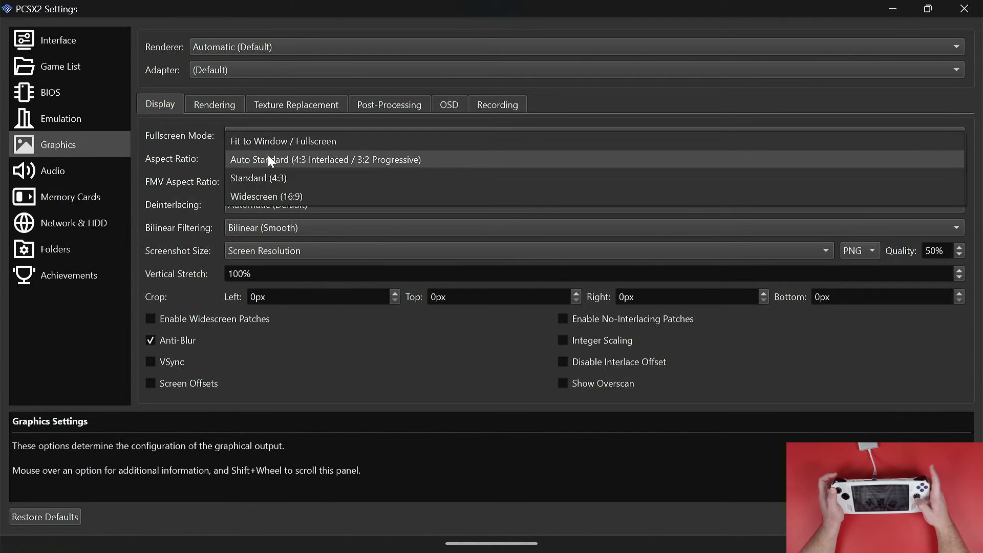
left_click(268, 193)
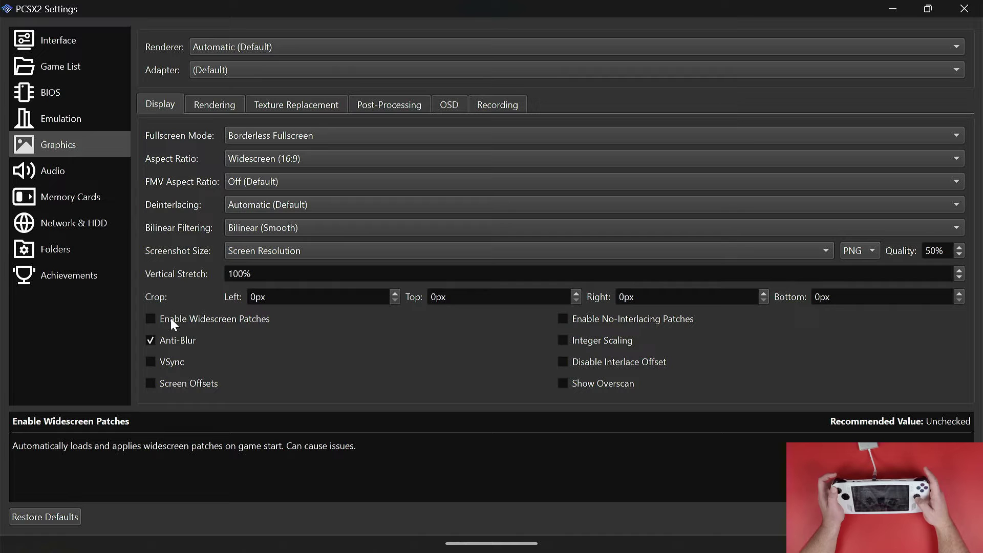
Set the internal resolution to 5x Native (~1620p) in the graphics rendering settings
left_click(212, 104)
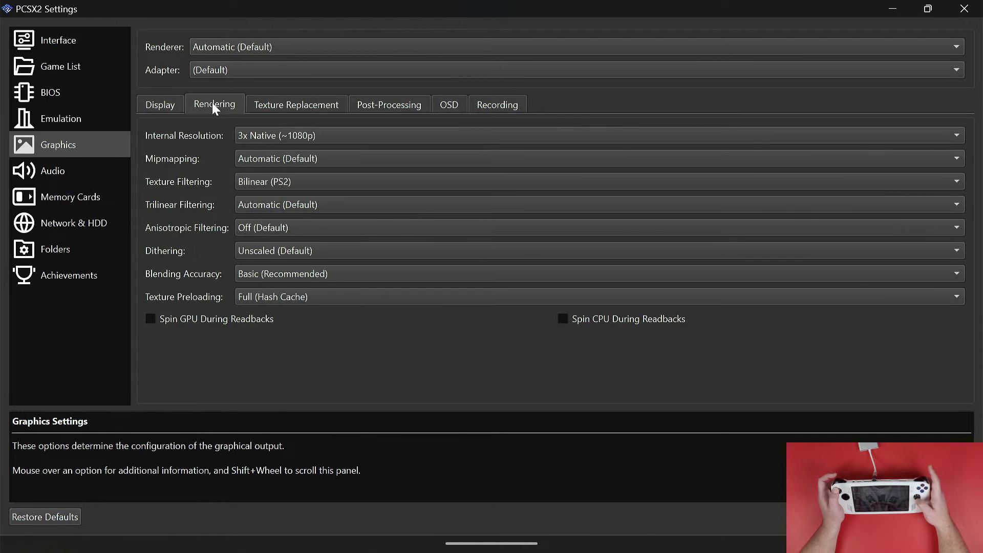
left_click(263, 130)
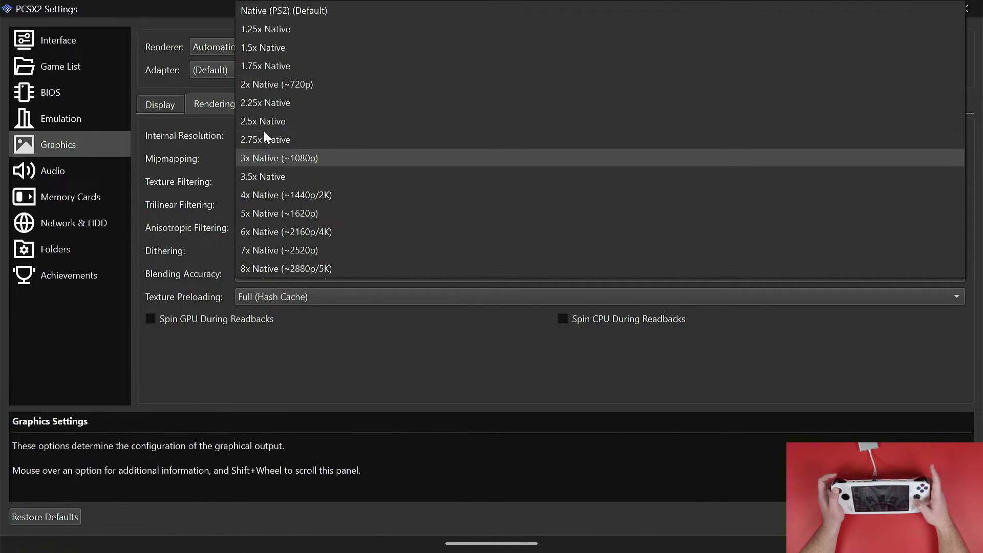
left_click(265, 216)
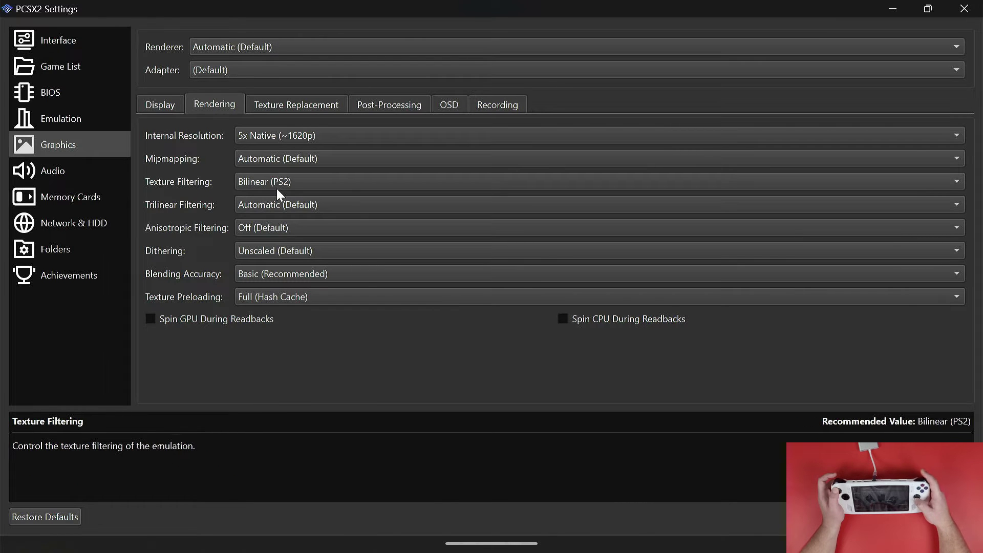
Set the internal resolution to 3x Native (~1080p) and leave the other rendering options as they are
left_click(276, 132)
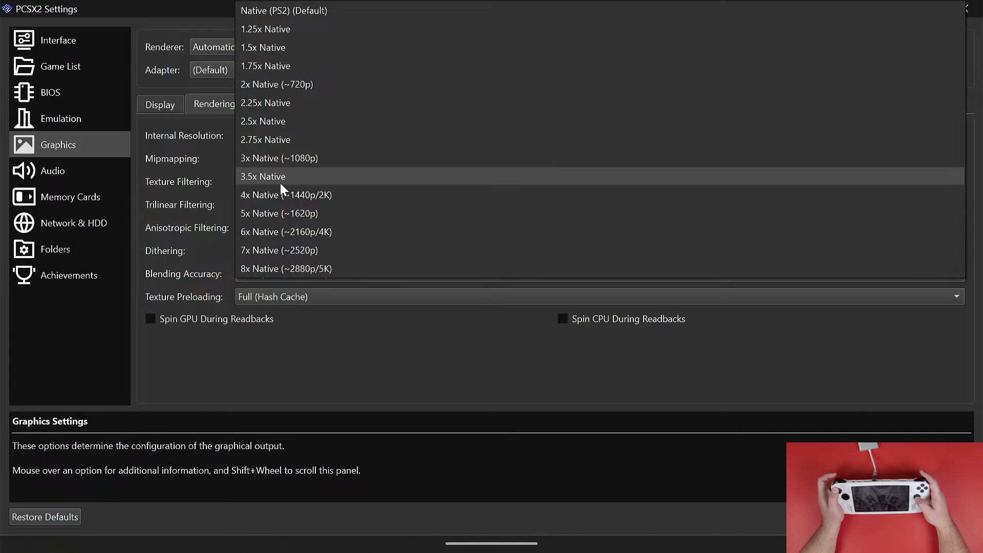
left_click(281, 158)
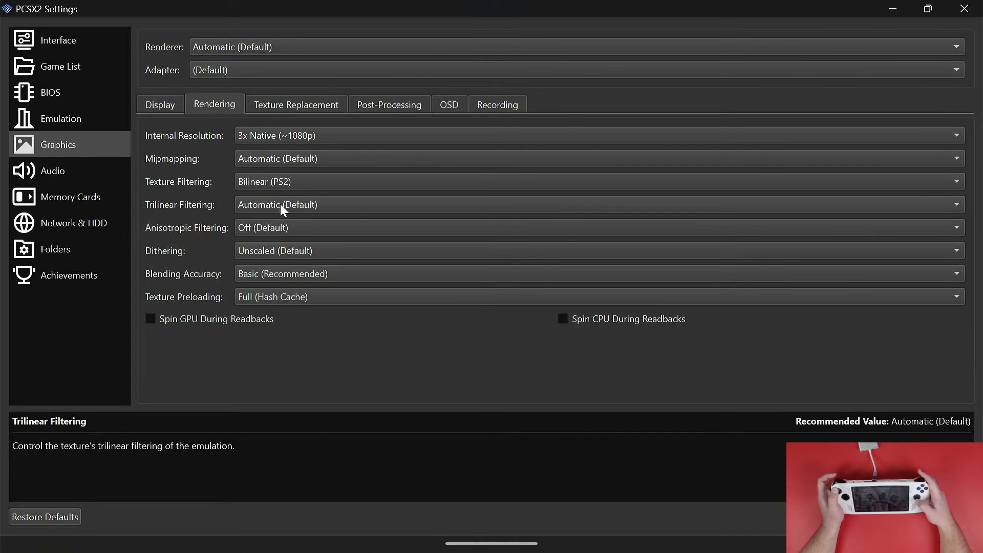
left_click(275, 137)
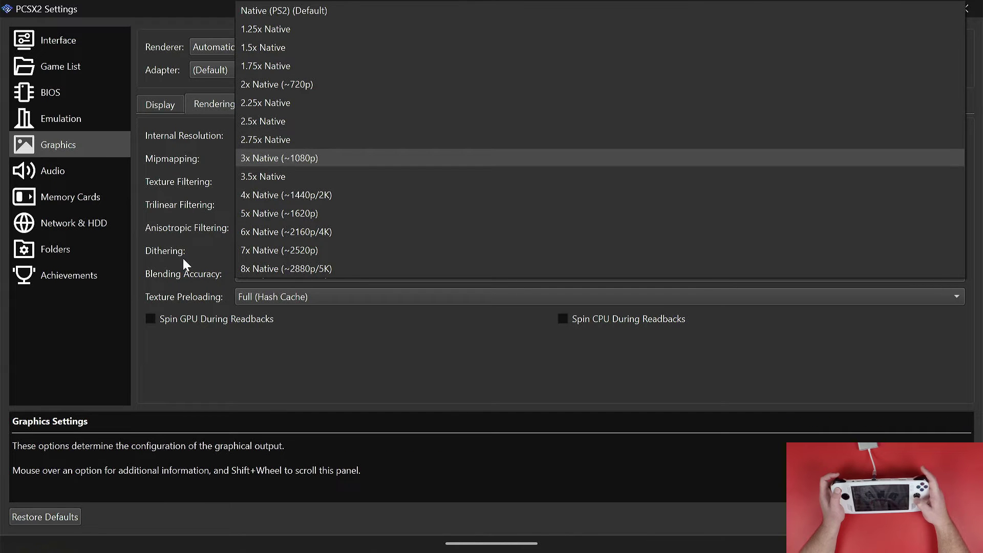
left_click(264, 365)
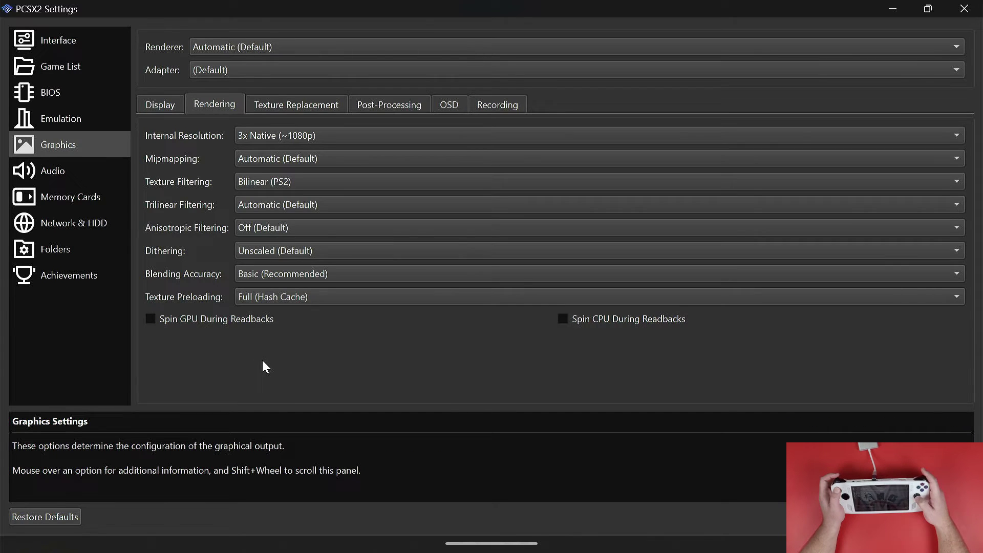
Set the graphics renderer to Vulkan and the adapter to AMD Radeon 740M Graphics
left_click(269, 104)
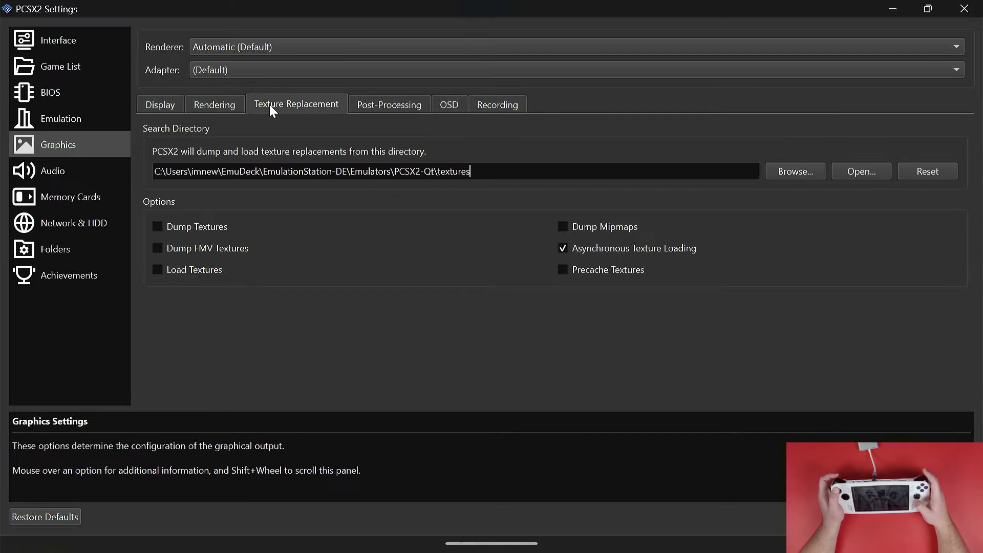
left_click(406, 109)
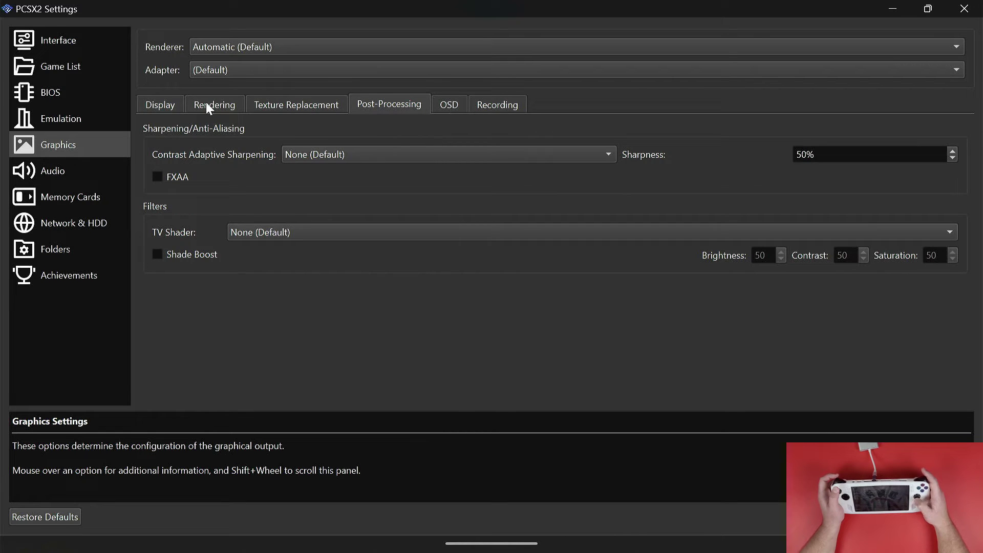
left_click(212, 50)
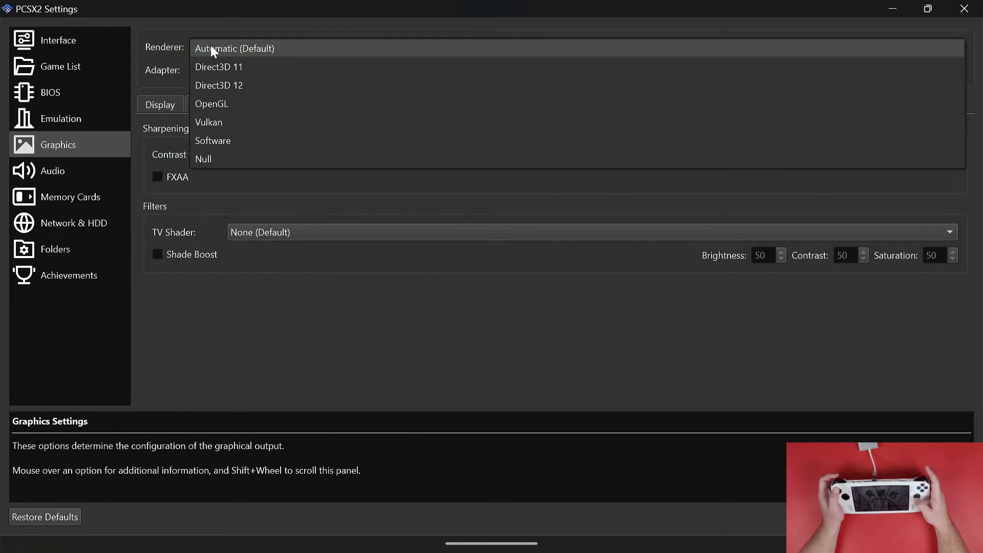
left_click(189, 125)
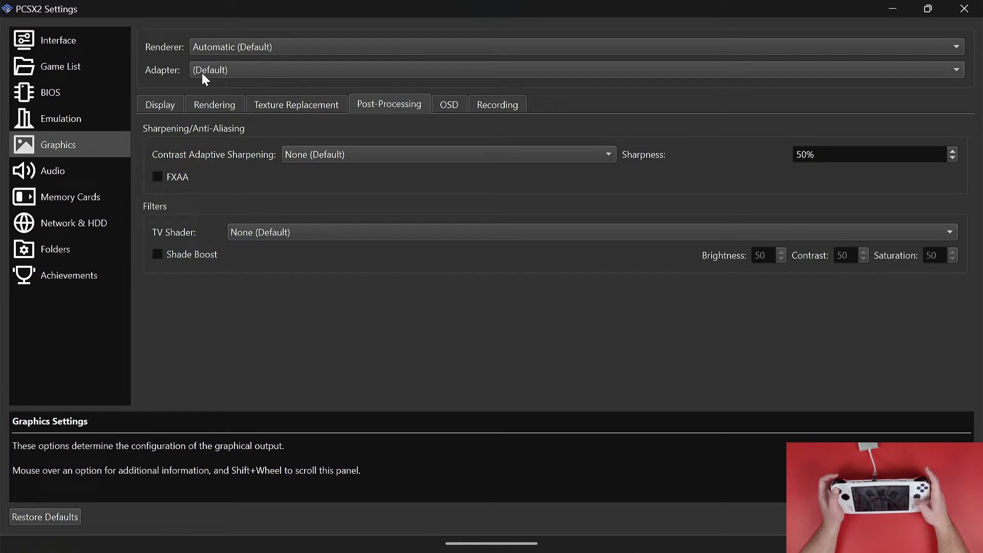
left_click(220, 51)
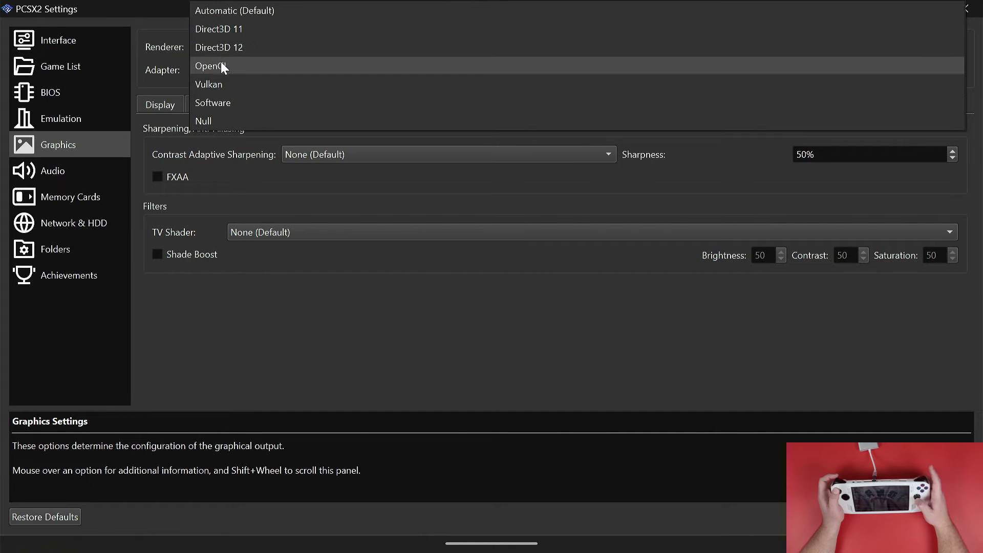
left_click(221, 80)
left_click(220, 69)
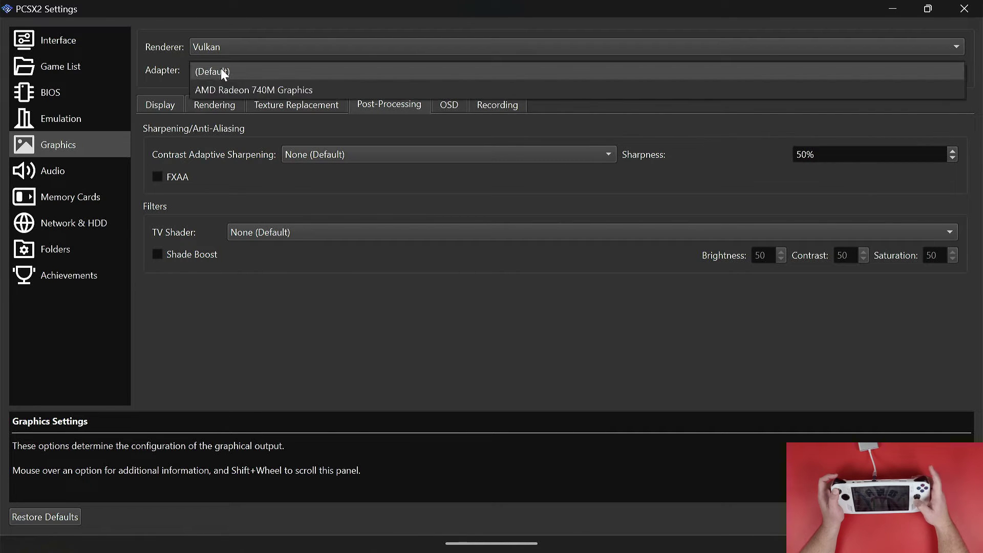
left_click(224, 85)
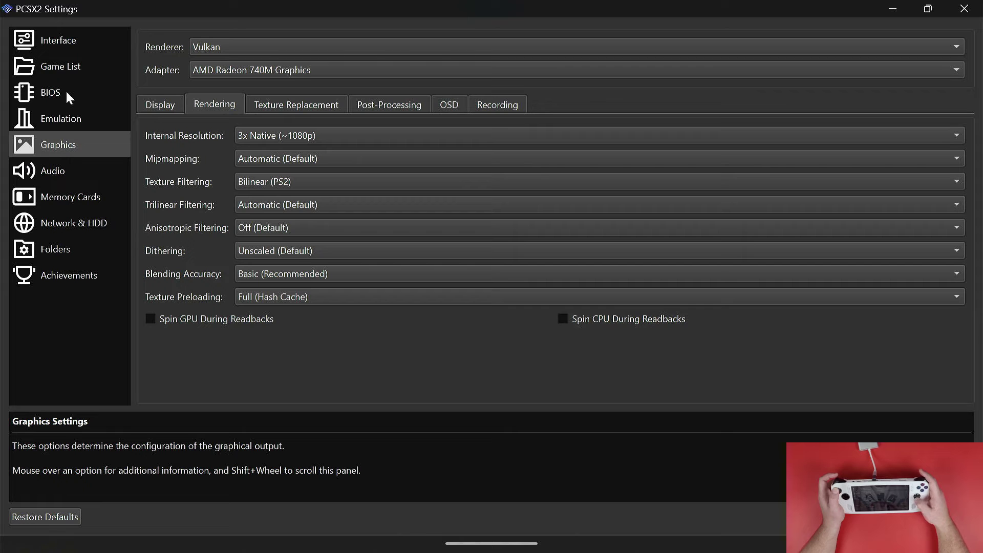
Review the emulation, audio, interface, achievements and folder settings, and close the settings window
left_click(57, 120)
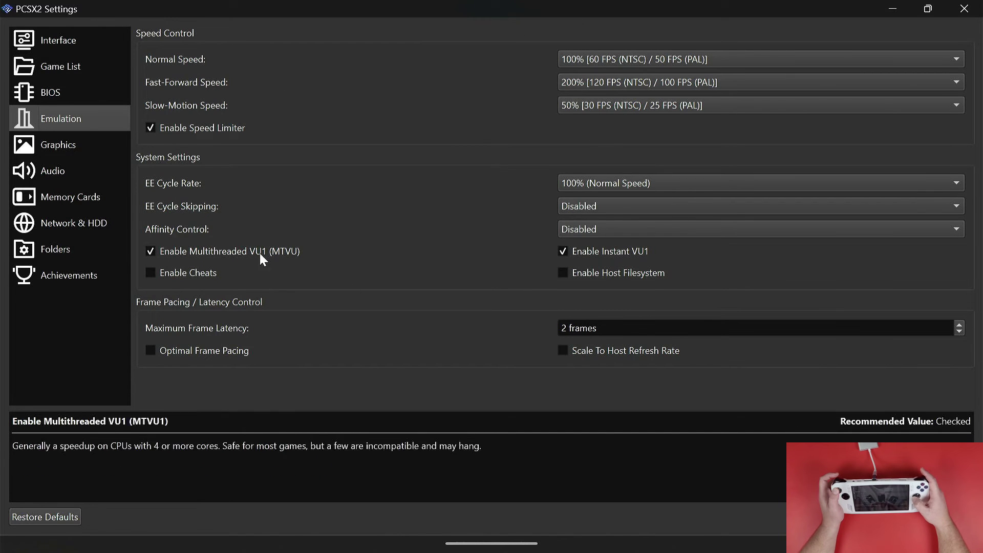
left_click(69, 174)
left_click(64, 45)
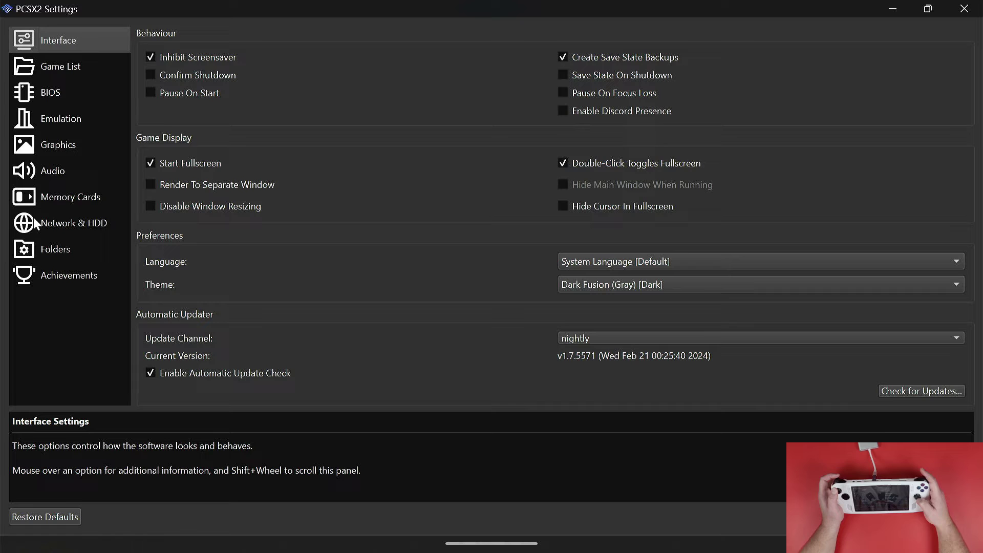
left_click(82, 277)
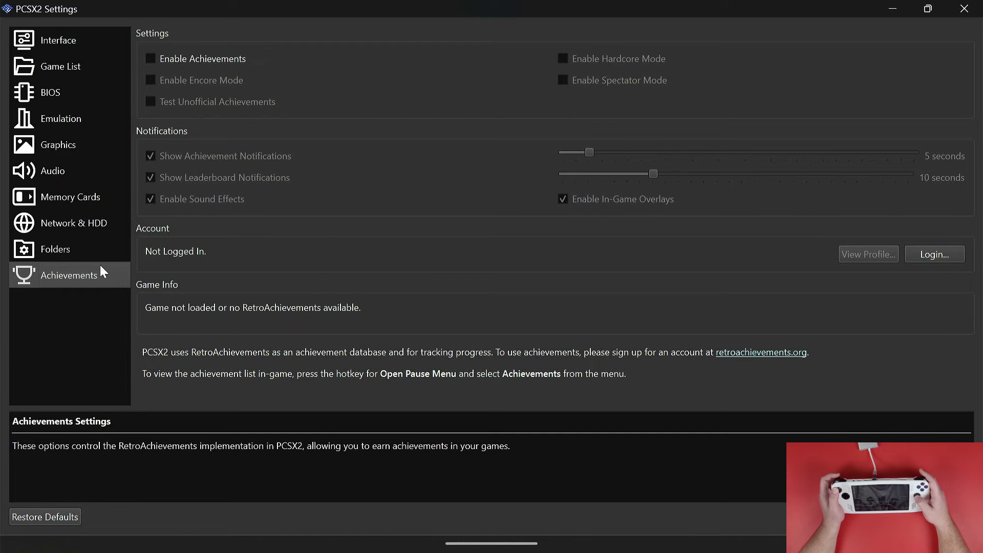
left_click(98, 248)
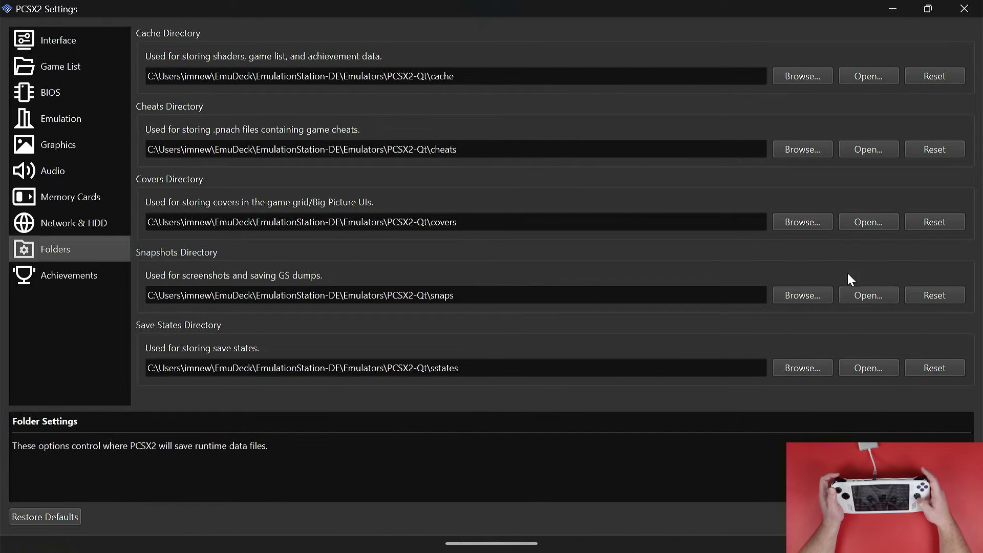
left_click(772, 464)
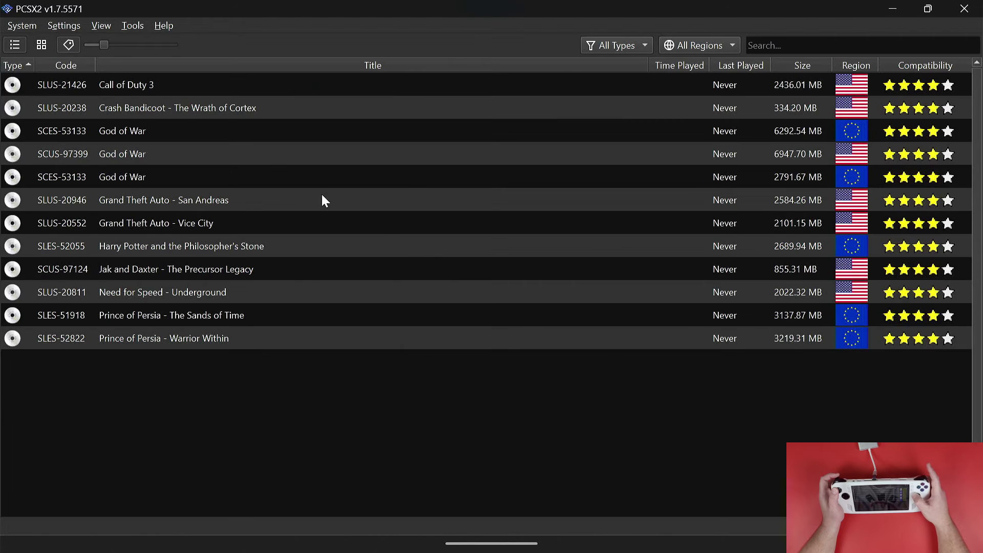
Open the controller settings and show the DualShock 2 bindings for Controller Port 1
left_click(27, 25)
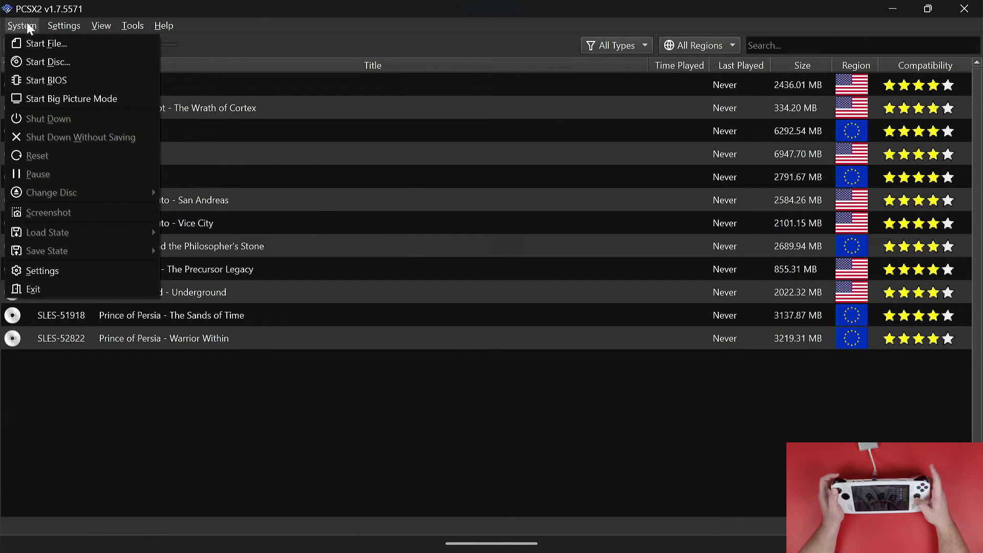
mouse_move(53, 26)
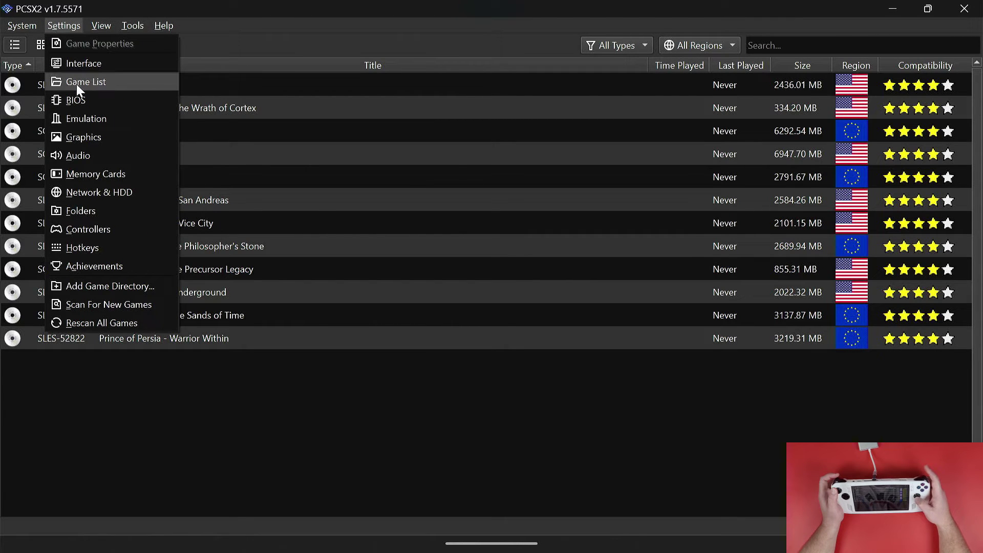
left_click(77, 223)
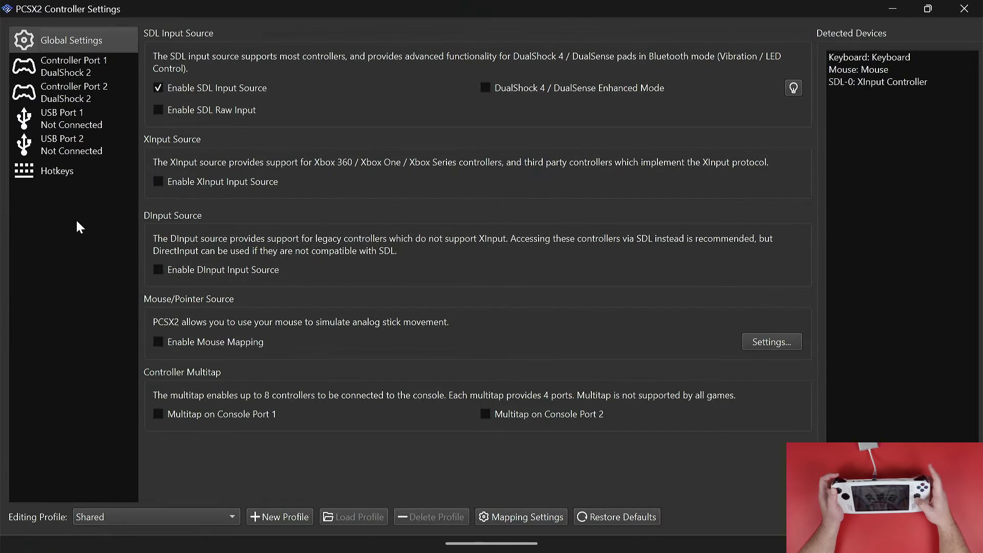
left_click(77, 63)
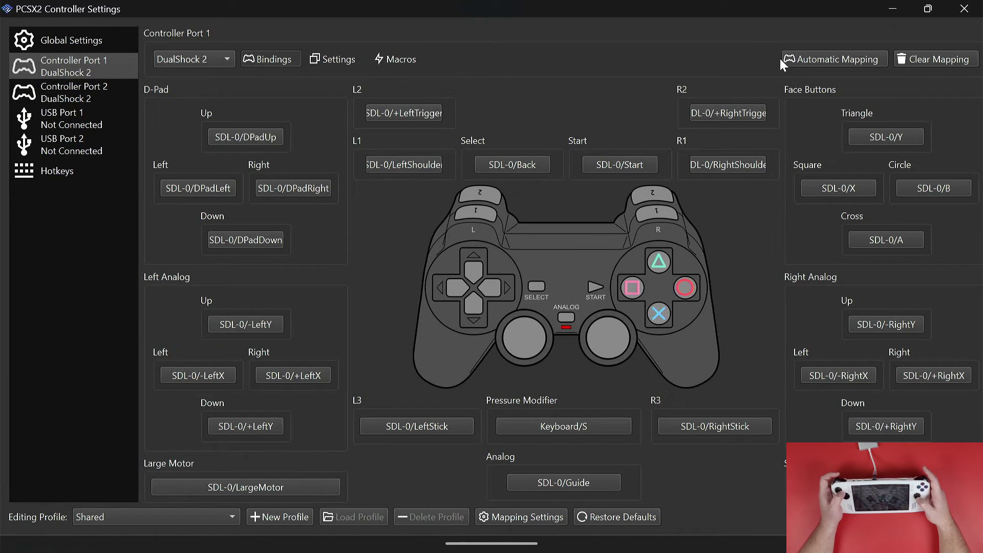
Switch the handheld's Control Mode from Auto to Gamepad in Command Center and return to the controller settings
key("F16")
key("Return")
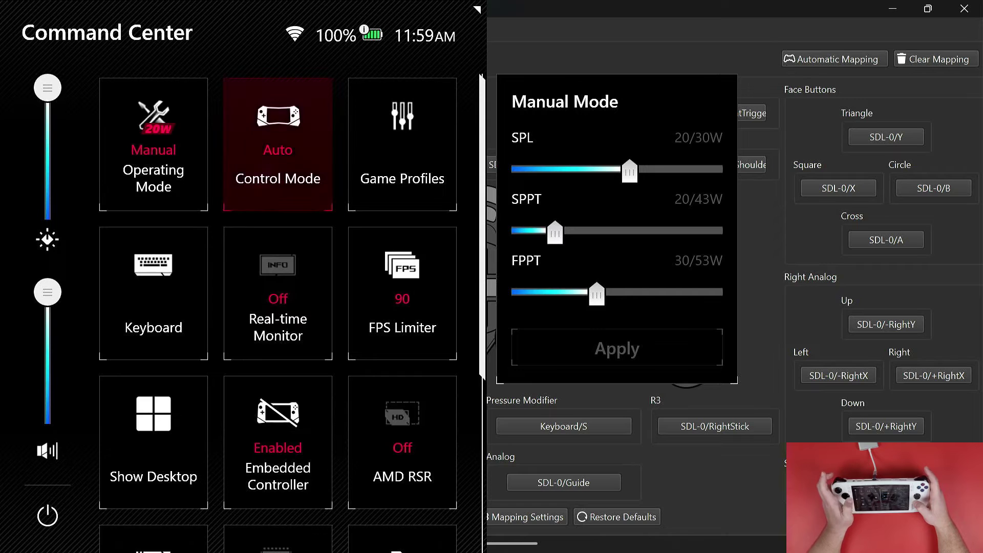
key("Return")
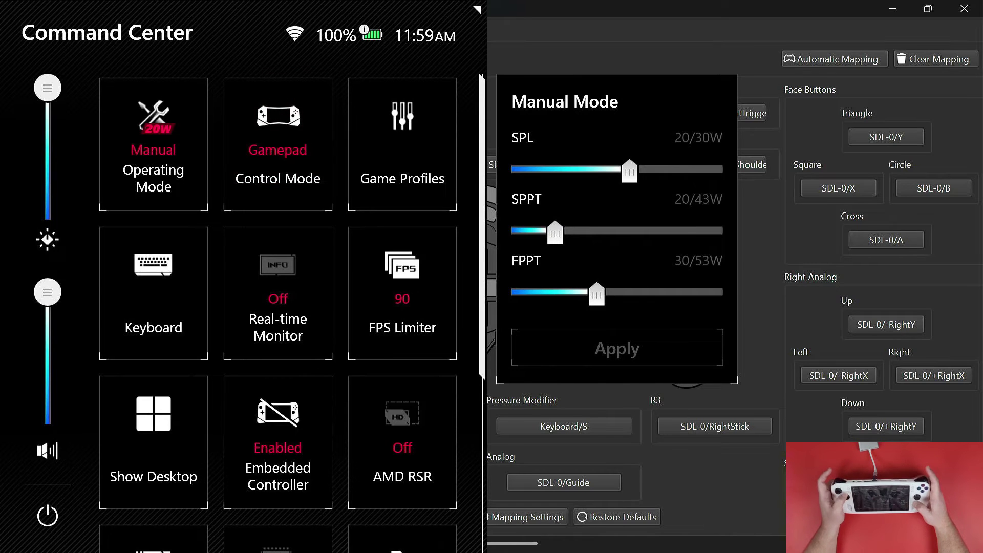
key("F16")
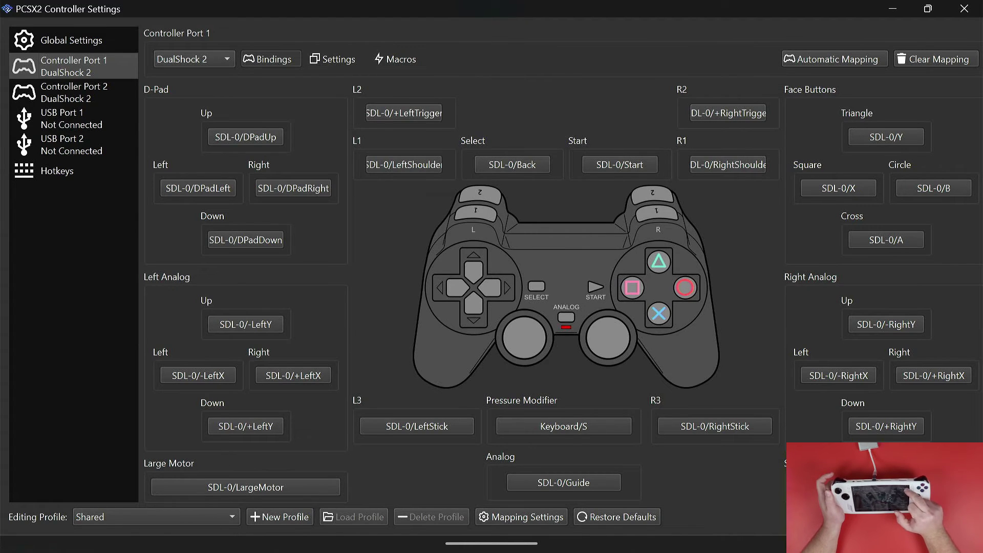
Clear the Controller Port 1 mapping, map it automatically to SDL-0 (XInput Controller), and close the controller settings
left_click(934, 58)
key("Return")
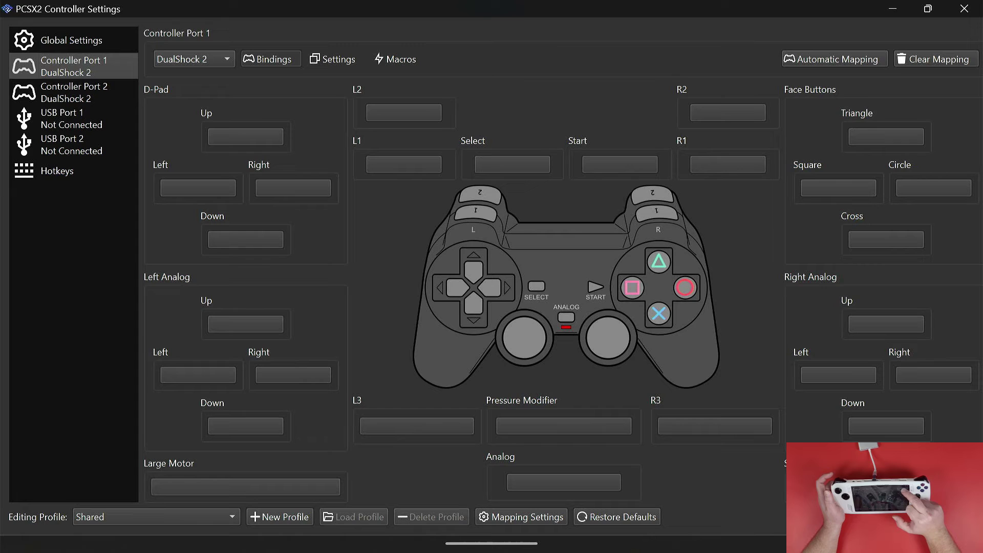
left_click(831, 58)
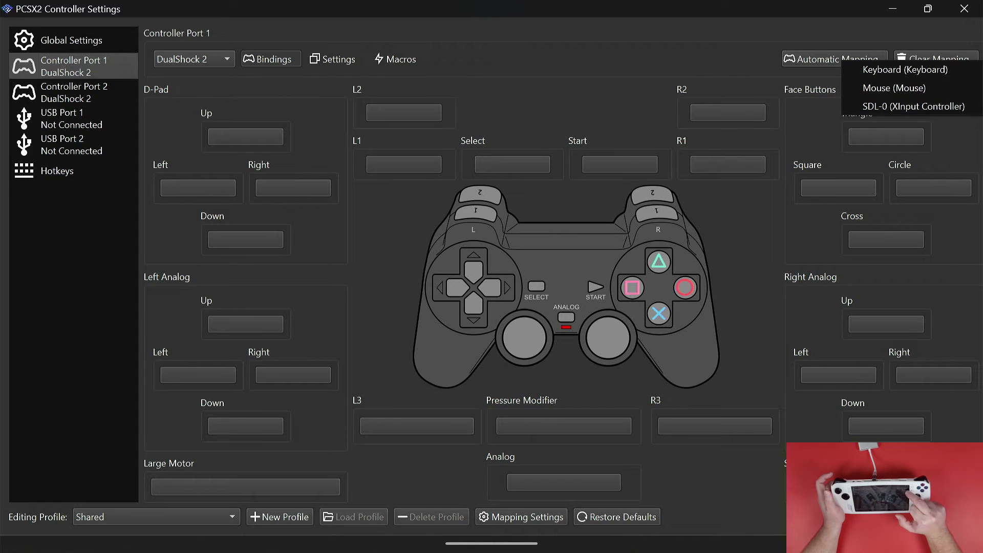
left_click(913, 106)
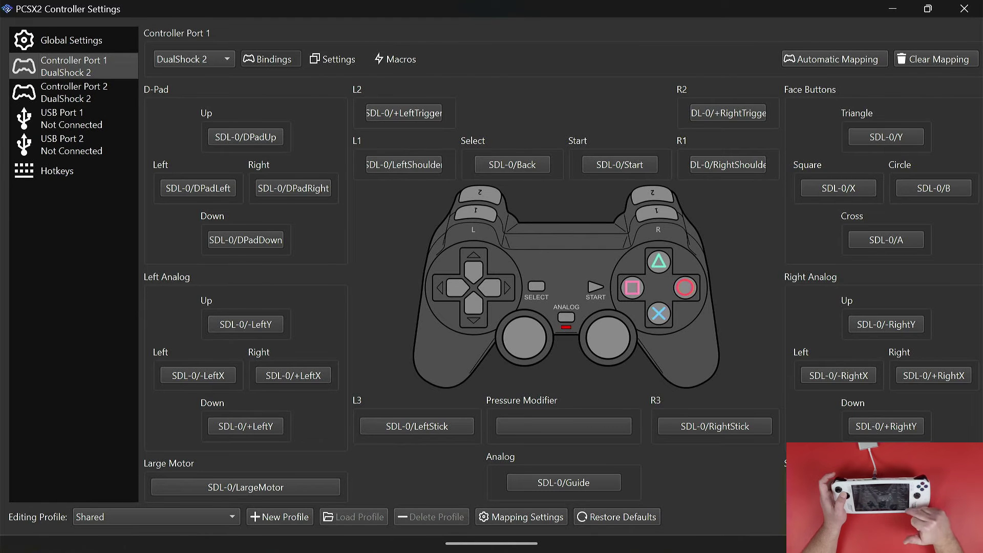
key("Escape")
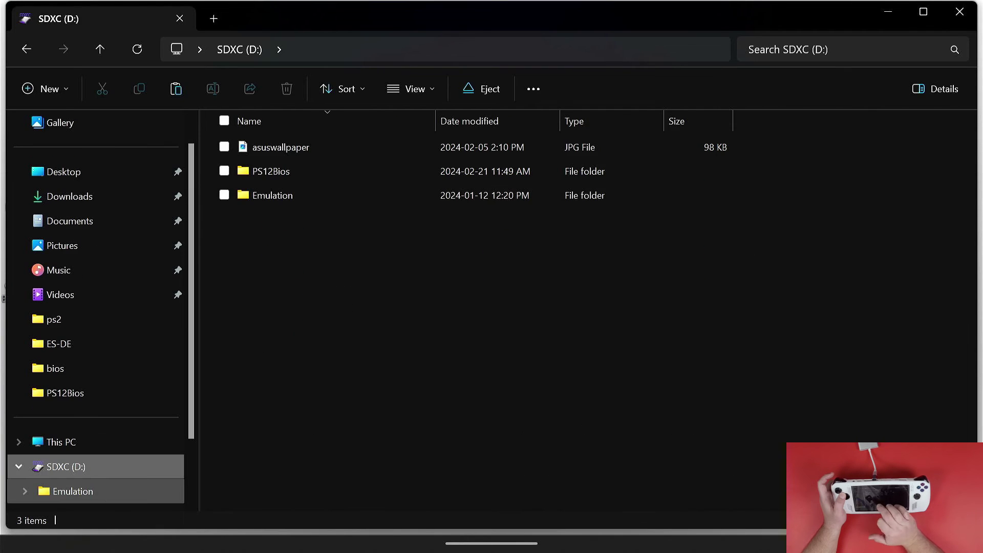
Open the ps2 folder inside Emulation\roms on SDXC (D:) in File Explorer
double_click(332, 197)
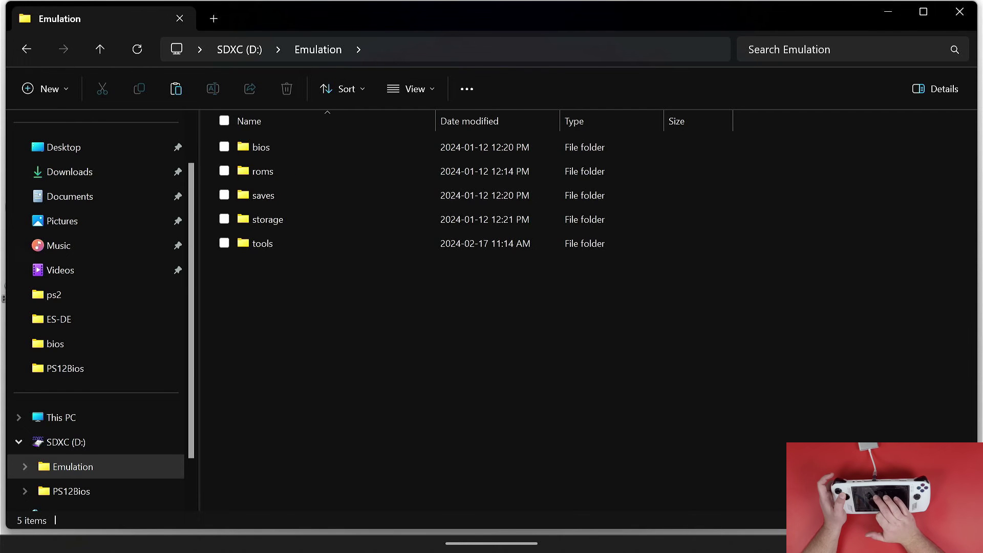
double_click(394, 169)
scroll(517, 251, "down", 3)
scroll(522, 307, "down", 15)
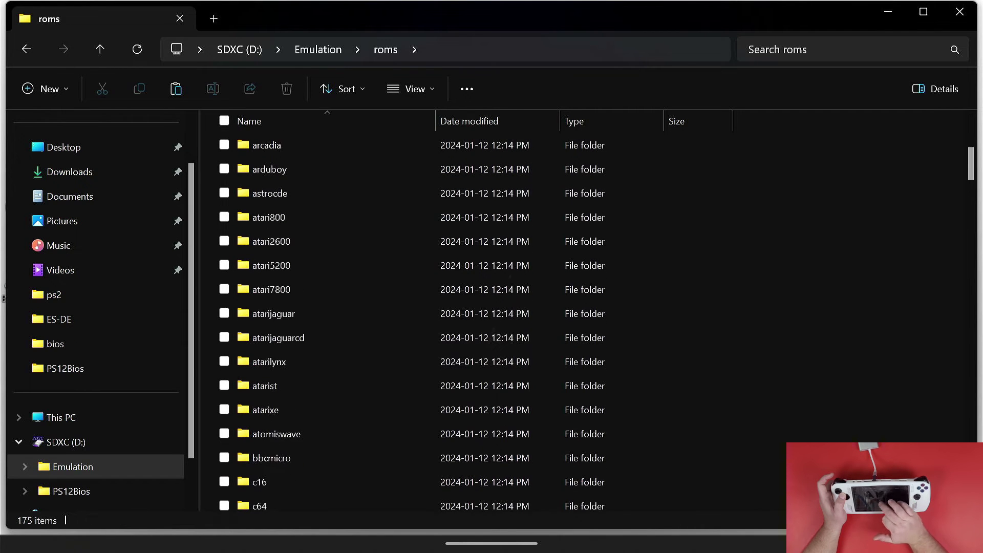
scroll(563, 307, "down", 15)
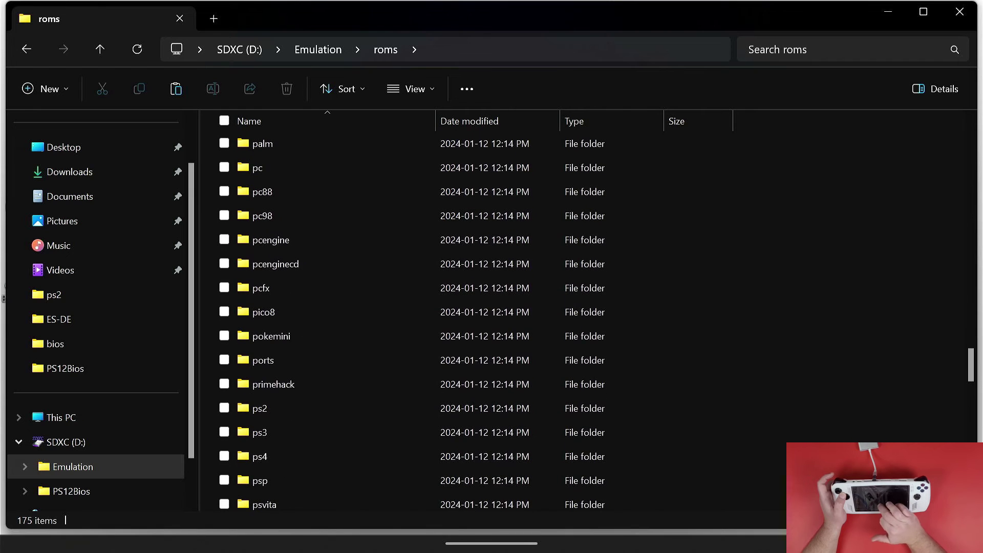
scroll(563, 307, "down", 3)
double_click(260, 258)
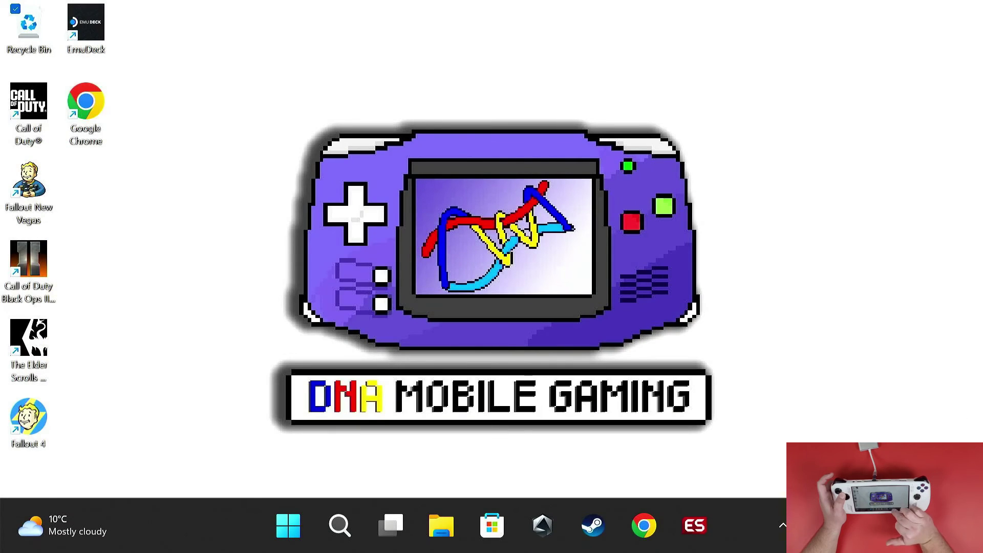
Switch to EmulationStation and start God of War (PAL) from the Sony PlayStation 2 game list
left_click(694, 525)
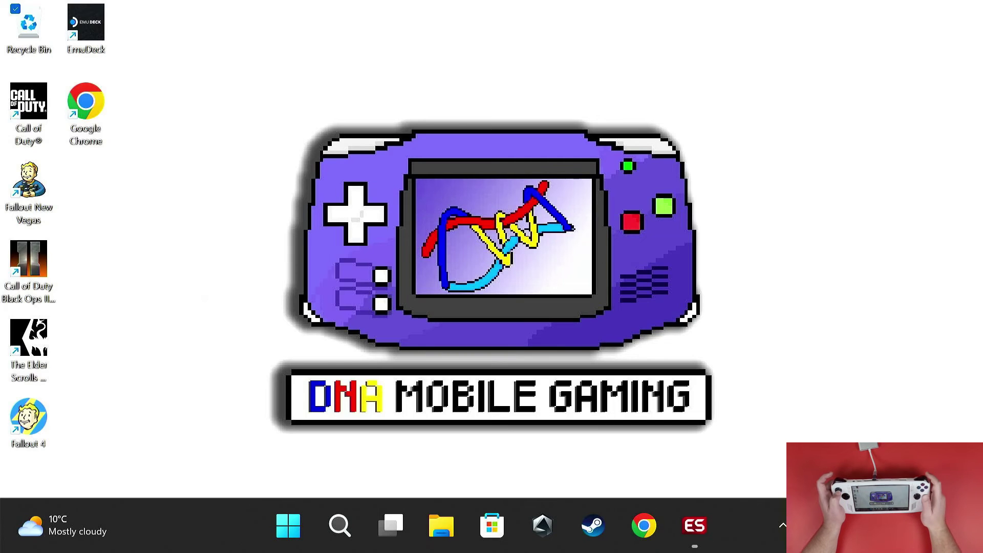
key("Return")
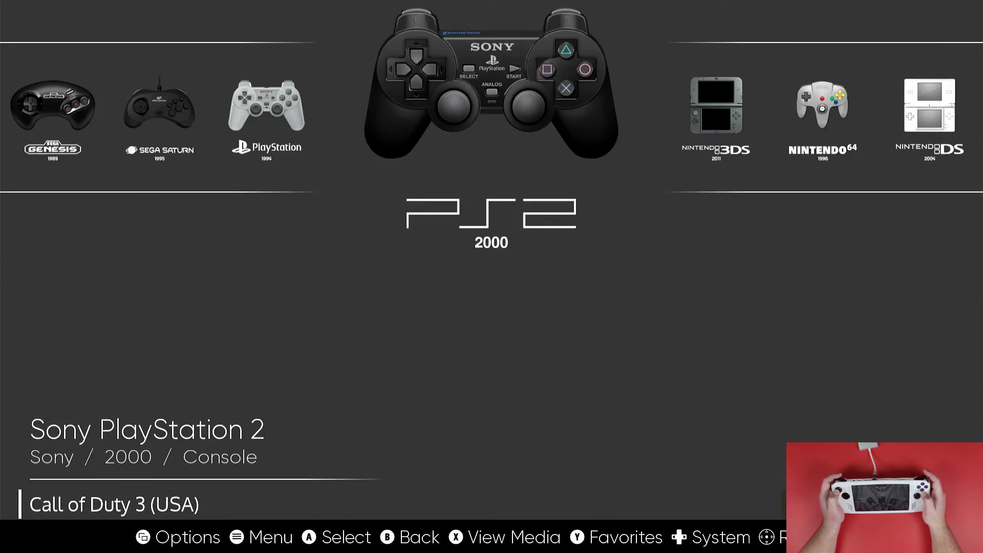
key("Down")
key("Down")
key("Down")
key("Down")
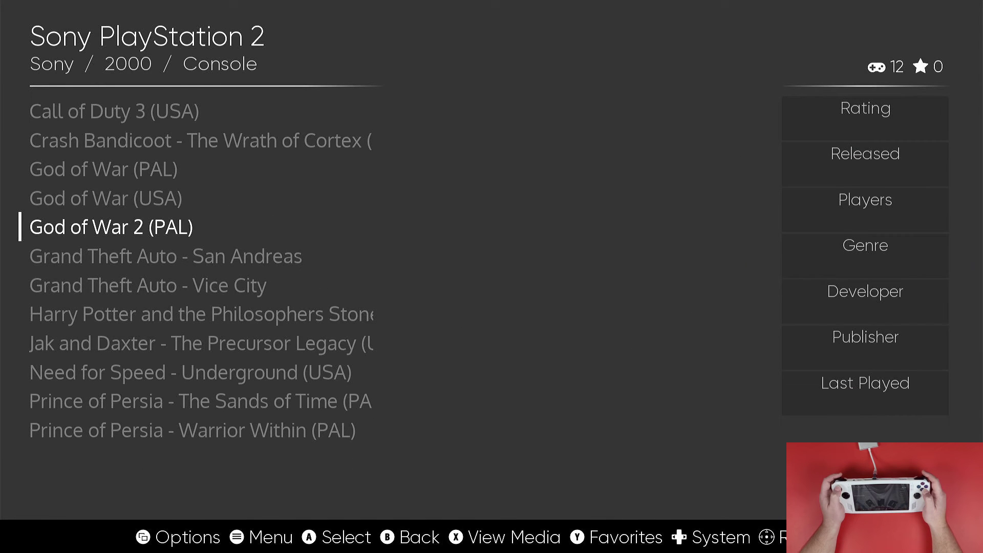
key("Up")
key("Up")
key("Down")
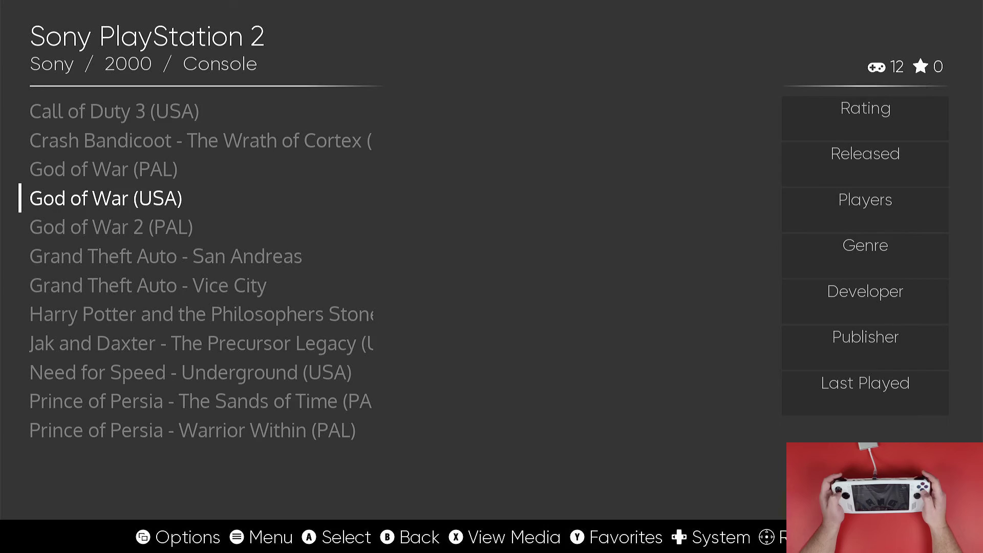
key("Down")
key("Up")
key("Up")
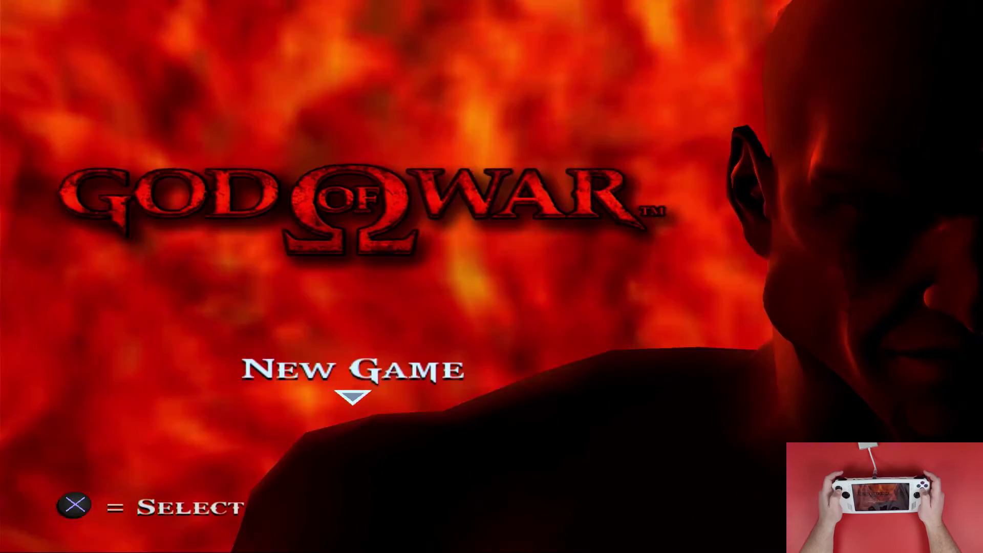
Begin a new God of War game on Hero (normal) difficulty
key("Return")
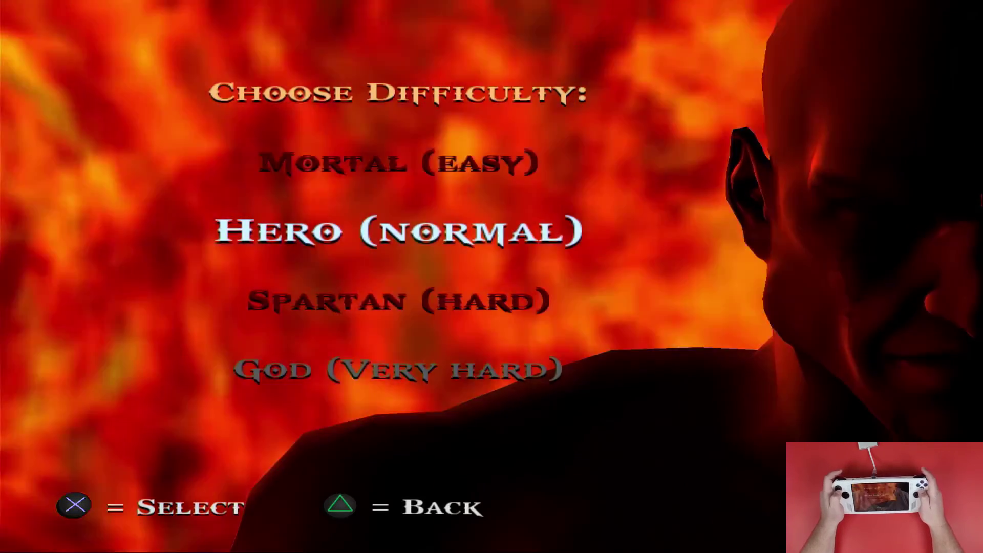
key("Return")
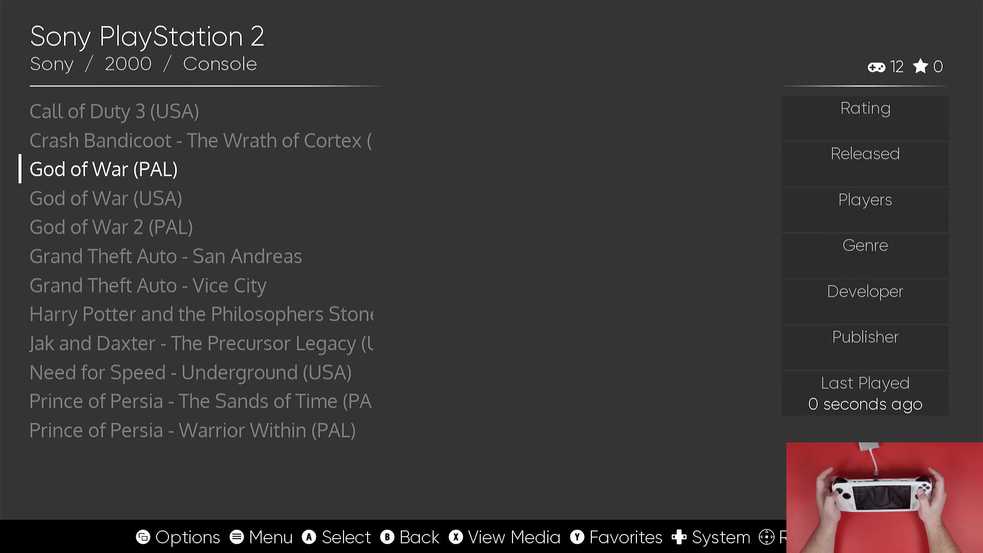
Launch Harry Potter and the Philosophers Stone from the Sony PlayStation 2 game list
key("Down")
key("Down")
key("Down")
key("Down")
key("Down")
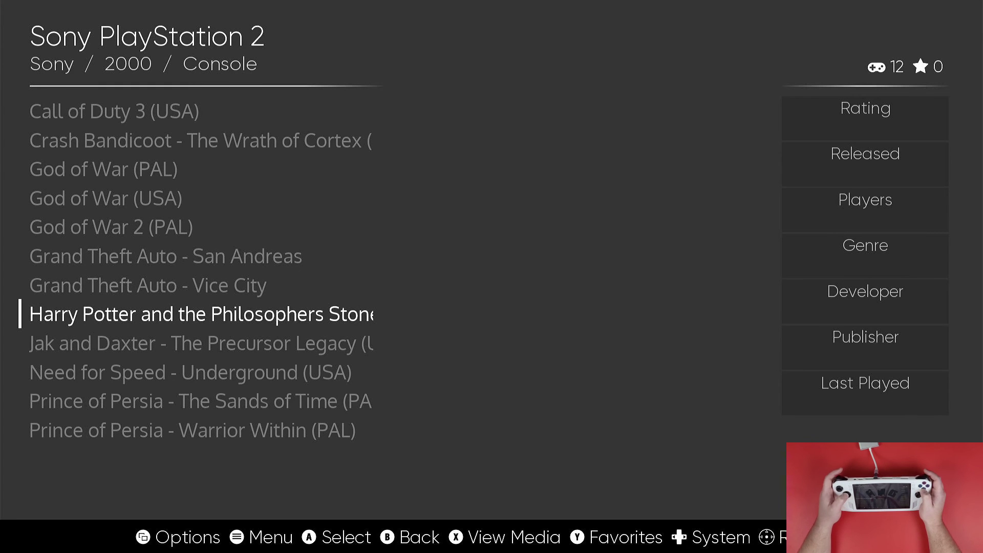
key("Return")
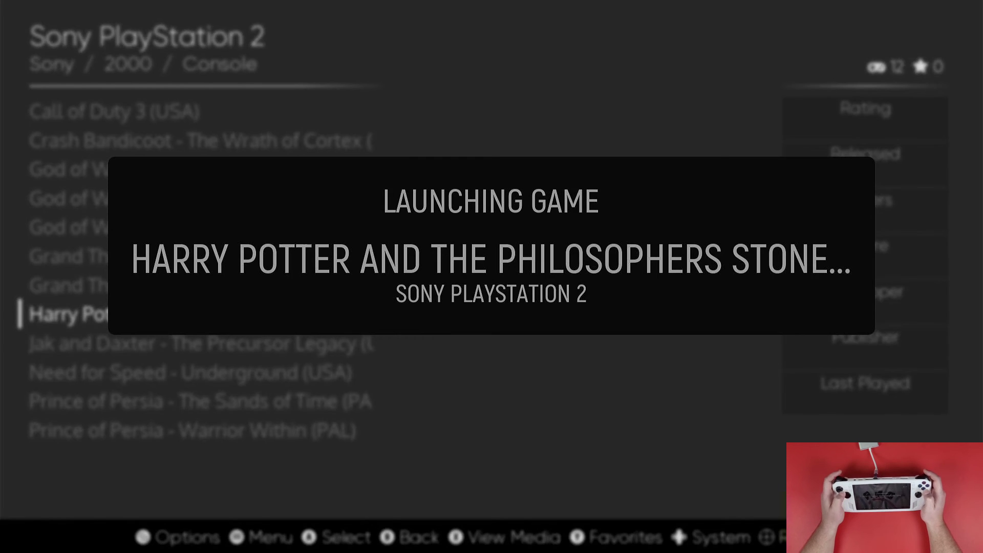